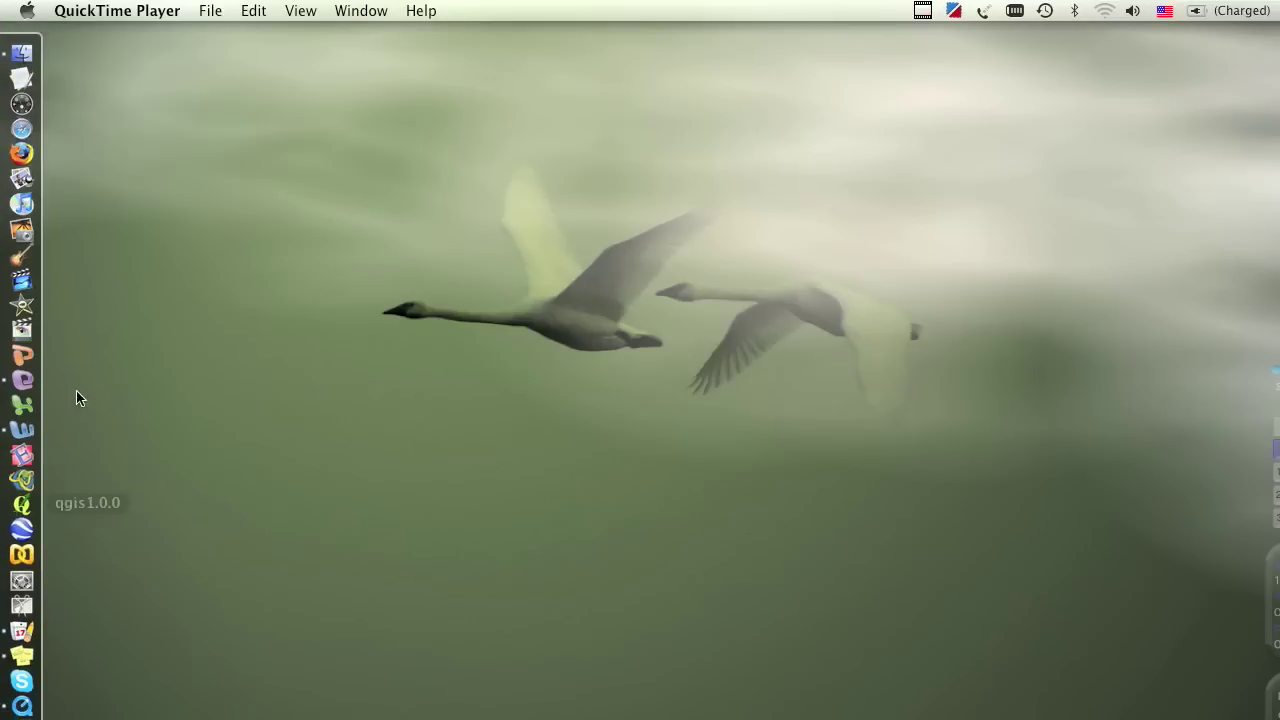
Step: Launch qgis1.0.0 from the qgis-1.0.0 folder in Applications and move its window clear of the Dock
left_click(22, 62)
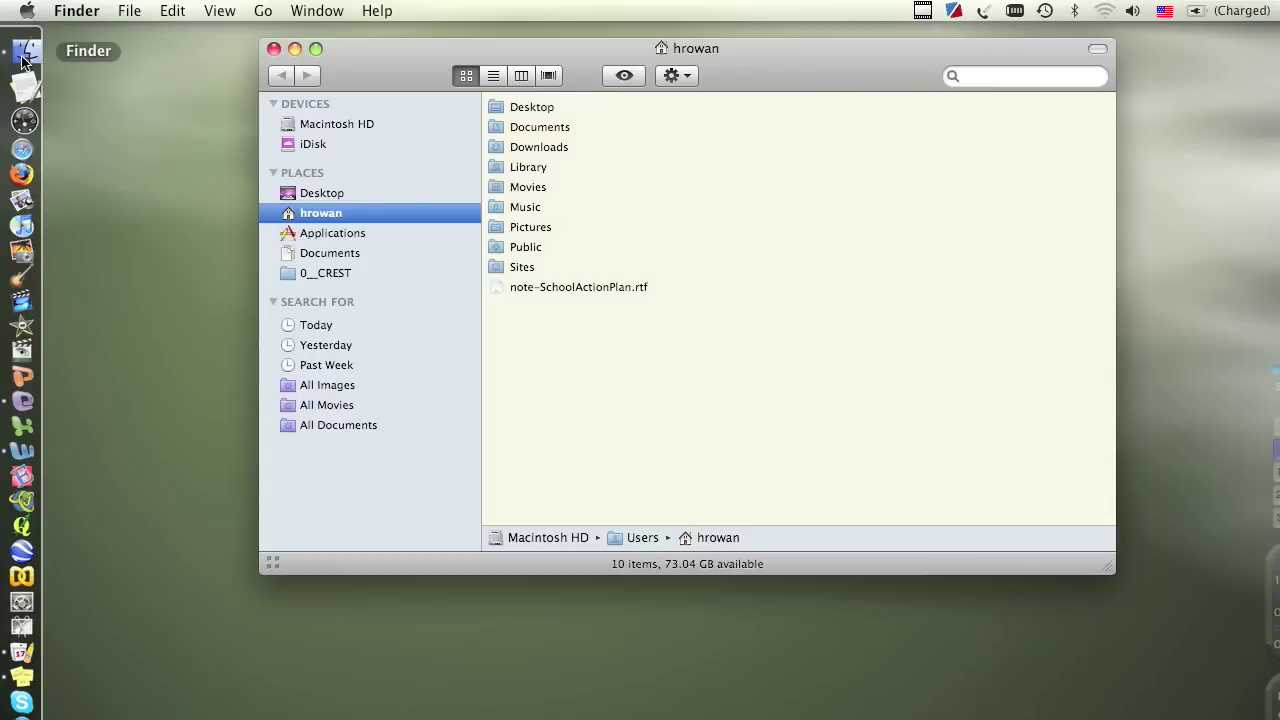
left_click(364, 230)
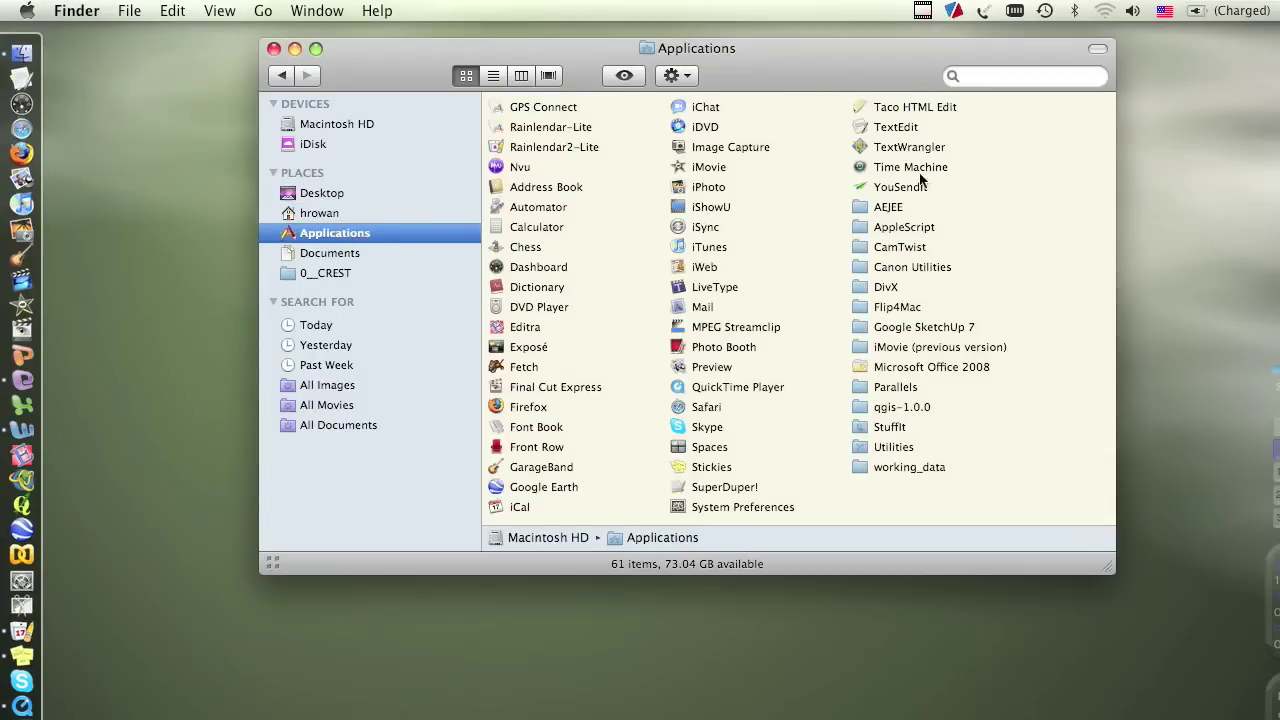
left_click(898, 410)
double_click(898, 410)
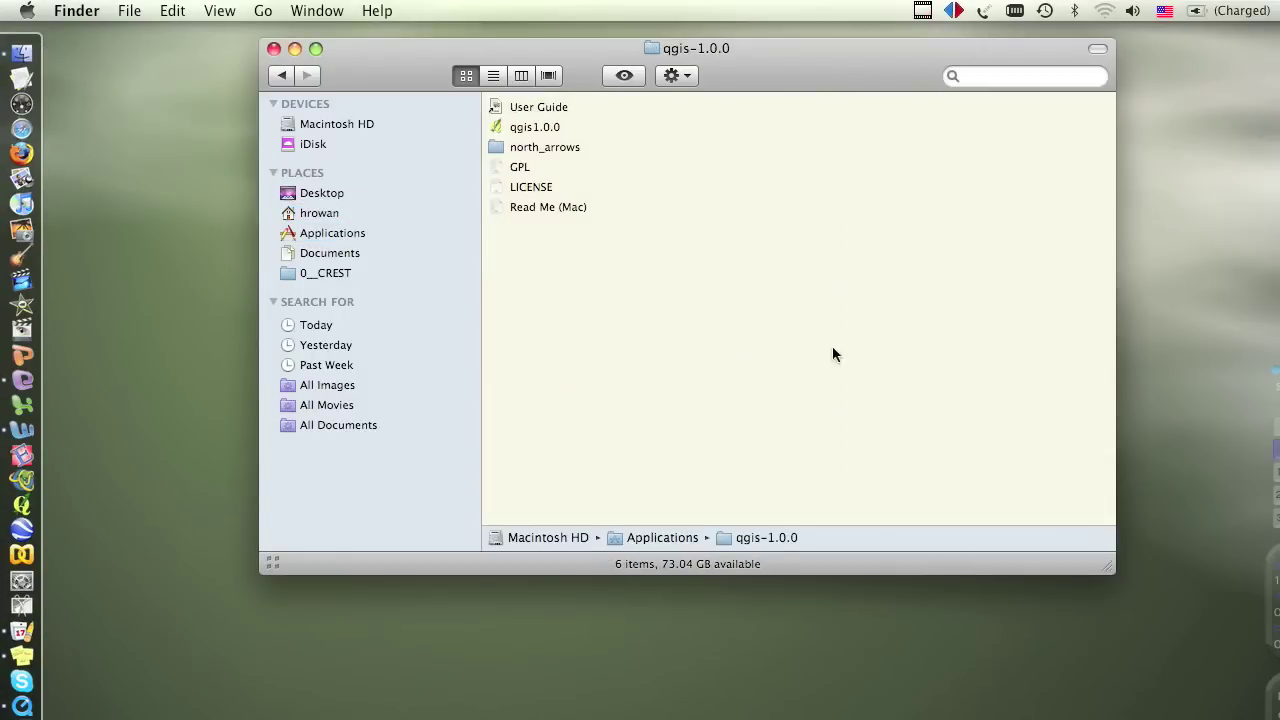
double_click(540, 127)
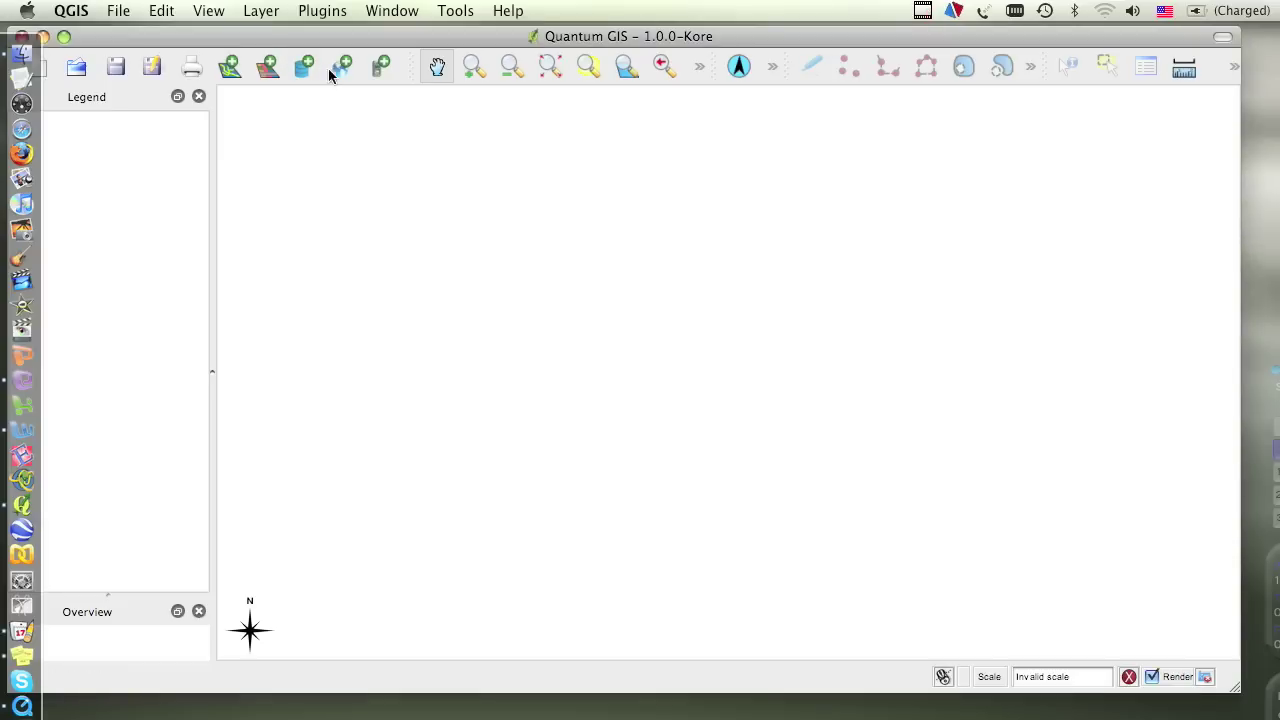
left_click_drag(670, 30, 709, 29)
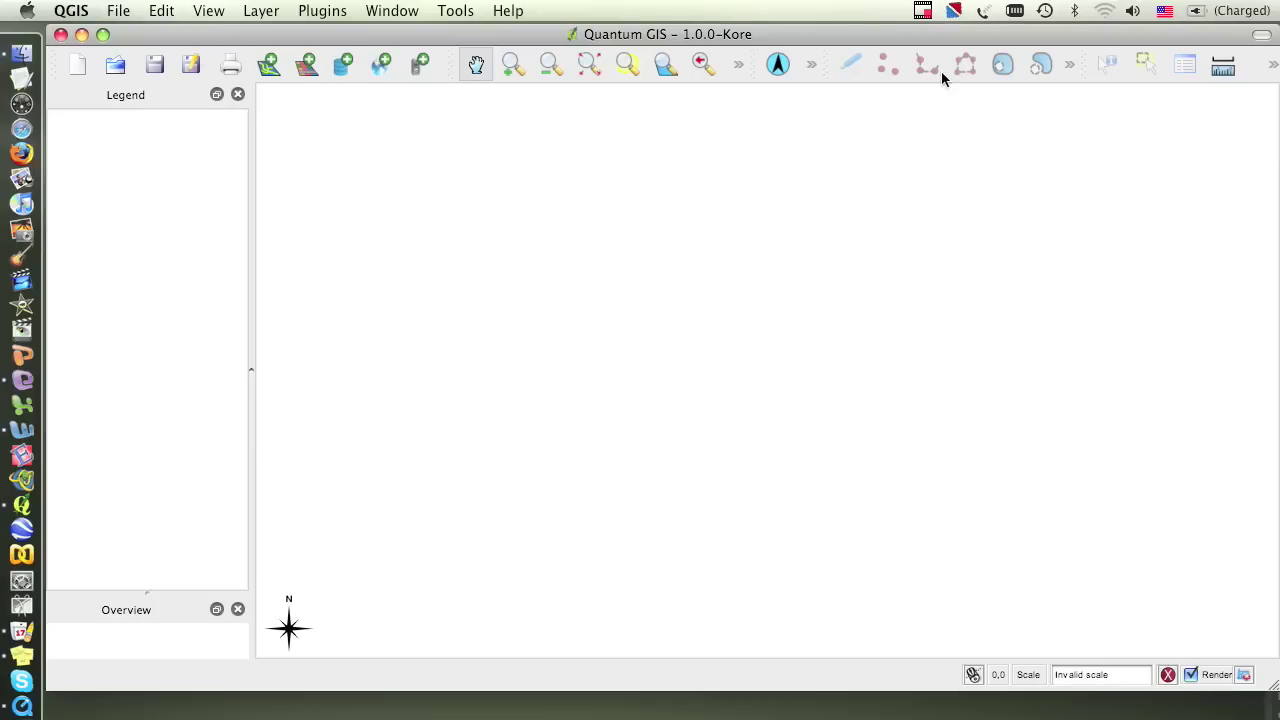
Step: Examine the application's menus and the hidden tools of the Map Navigation, Plugins, Digitizing and Attributes toolbars
left_click(172, 10)
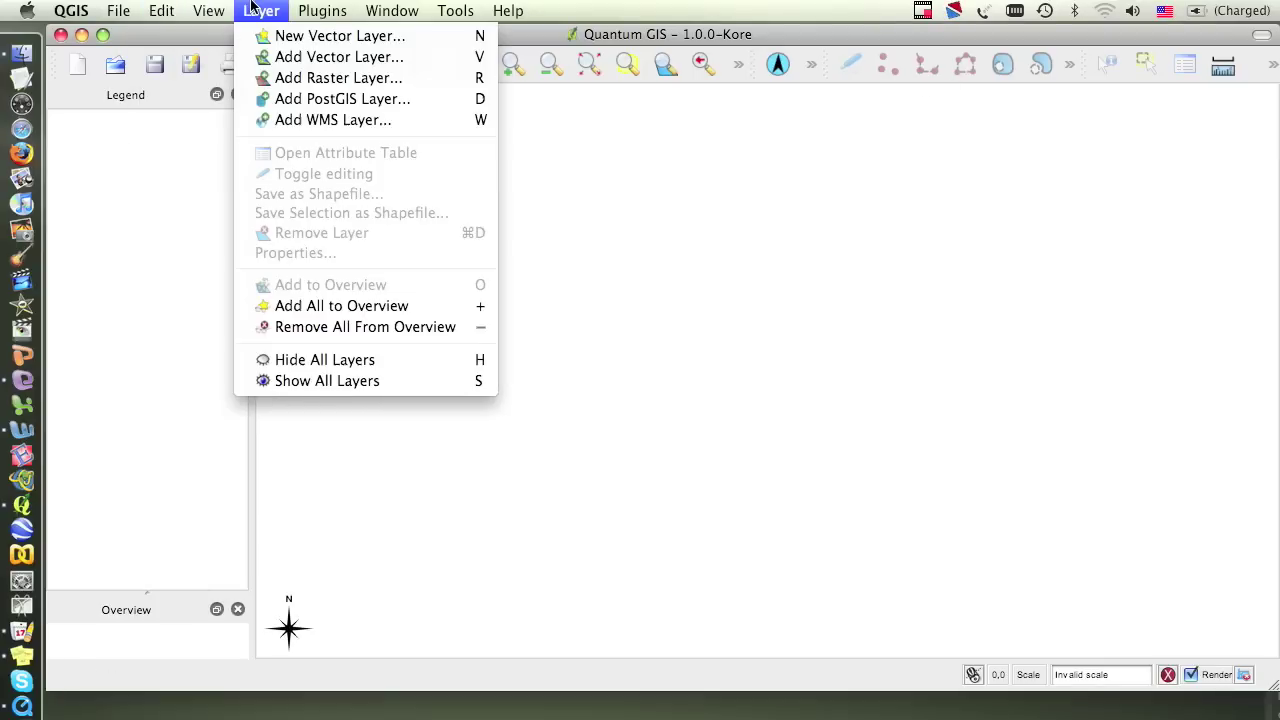
left_click(127, 7)
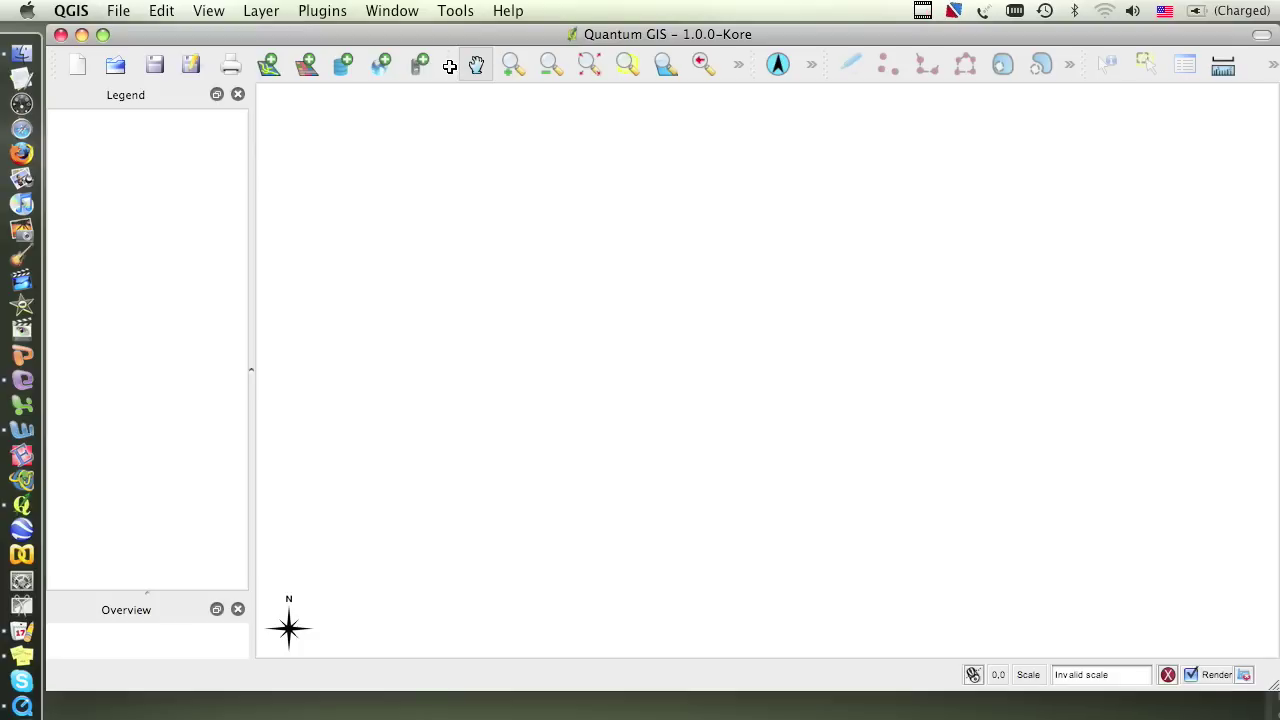
mouse_move(450, 66)
left_mouse_down()
mouse_move(480, 63)
mouse_move(440, 65)
mouse_move(459, 65)
left_mouse_up()
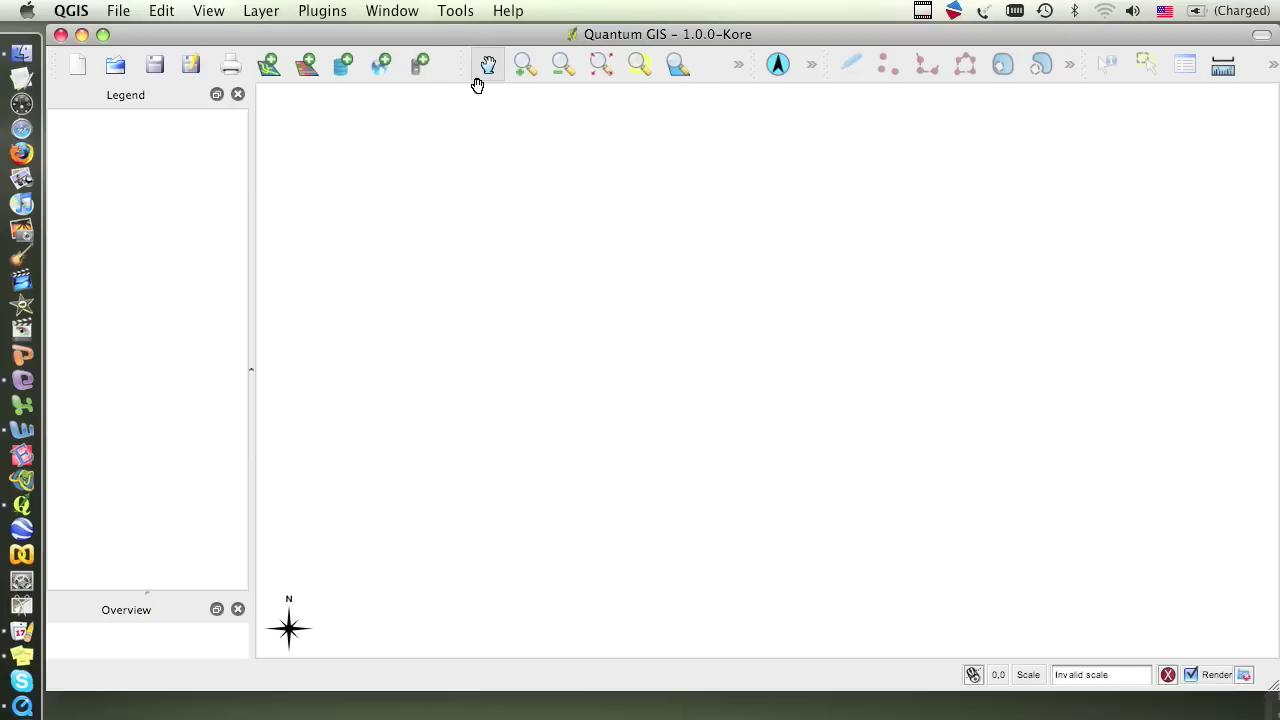
left_click(740, 66)
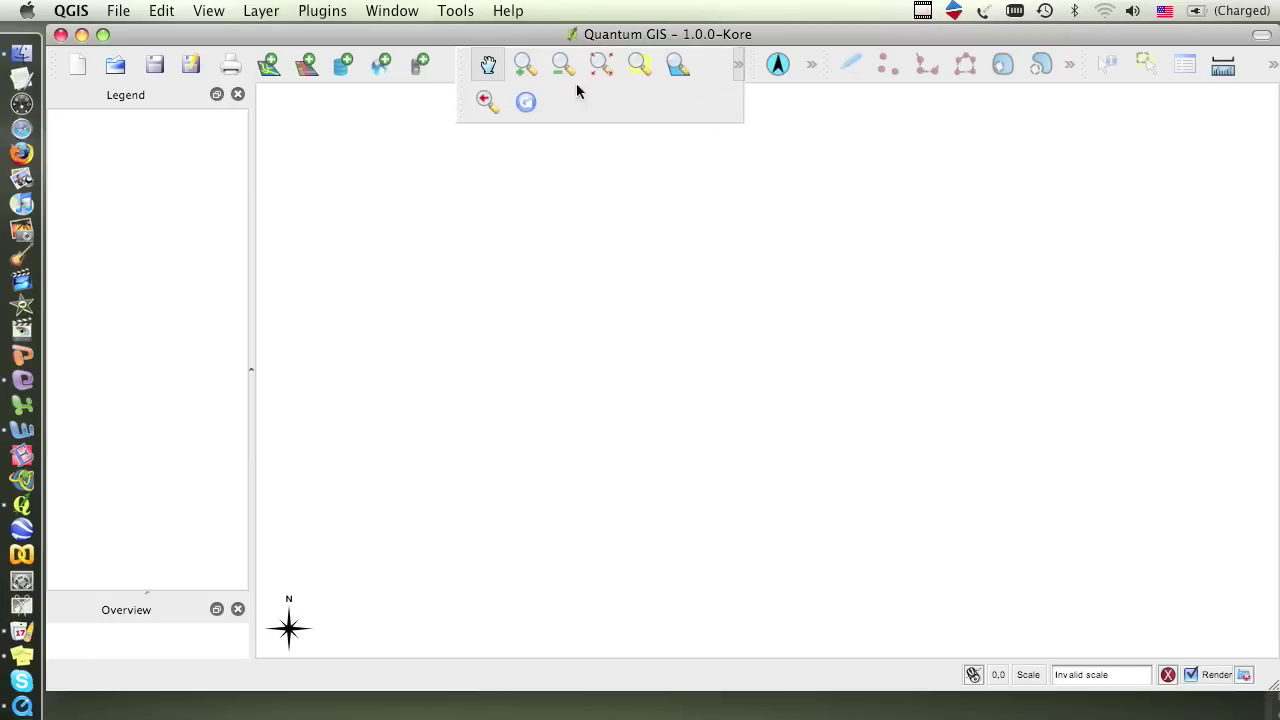
left_click(812, 65)
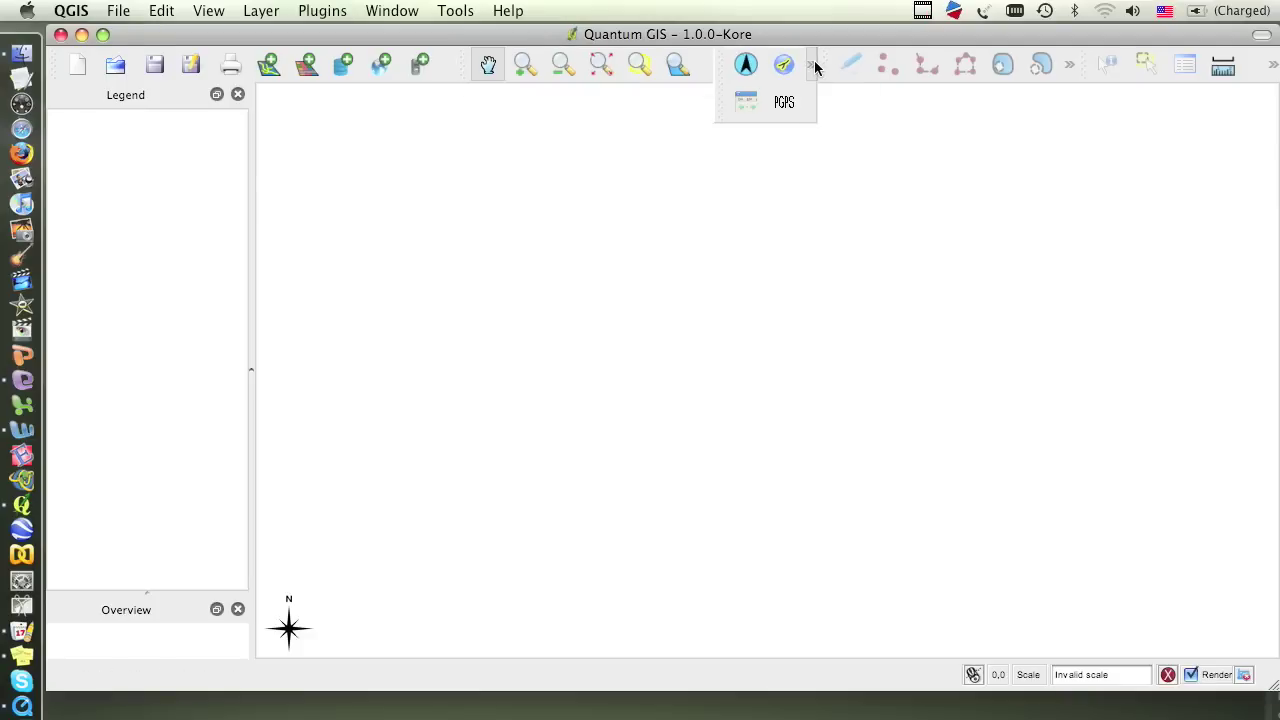
left_click(1069, 64)
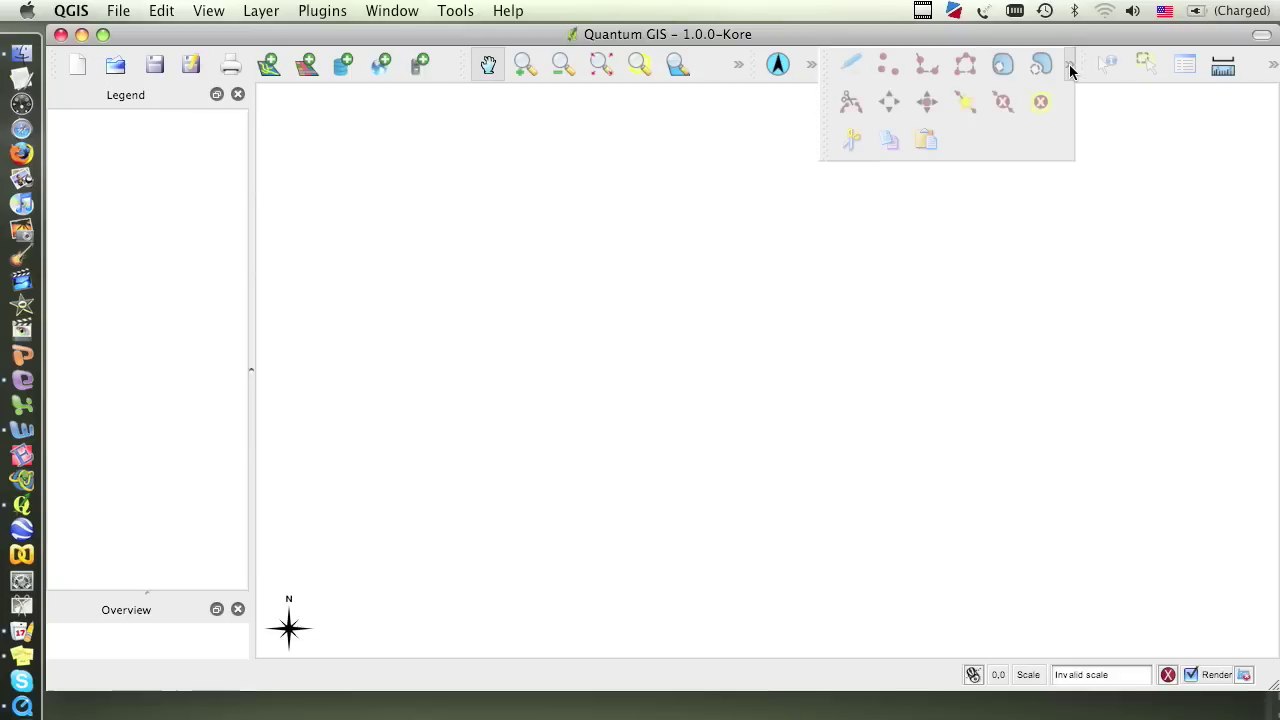
left_click(1273, 68)
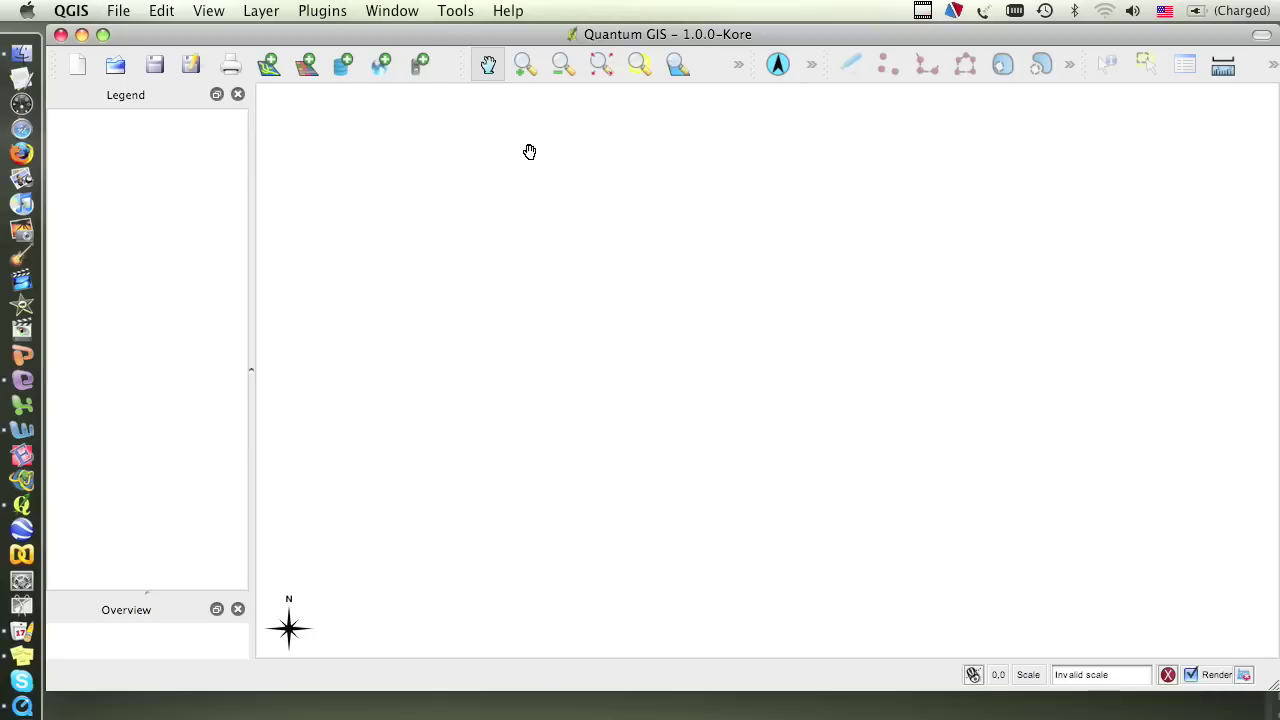
Step: Hide the Plugins and Digitizing toolbars, and reposition the Attributes and Map Navigation toolbars so every navigation tool shows
left_click(209, 10)
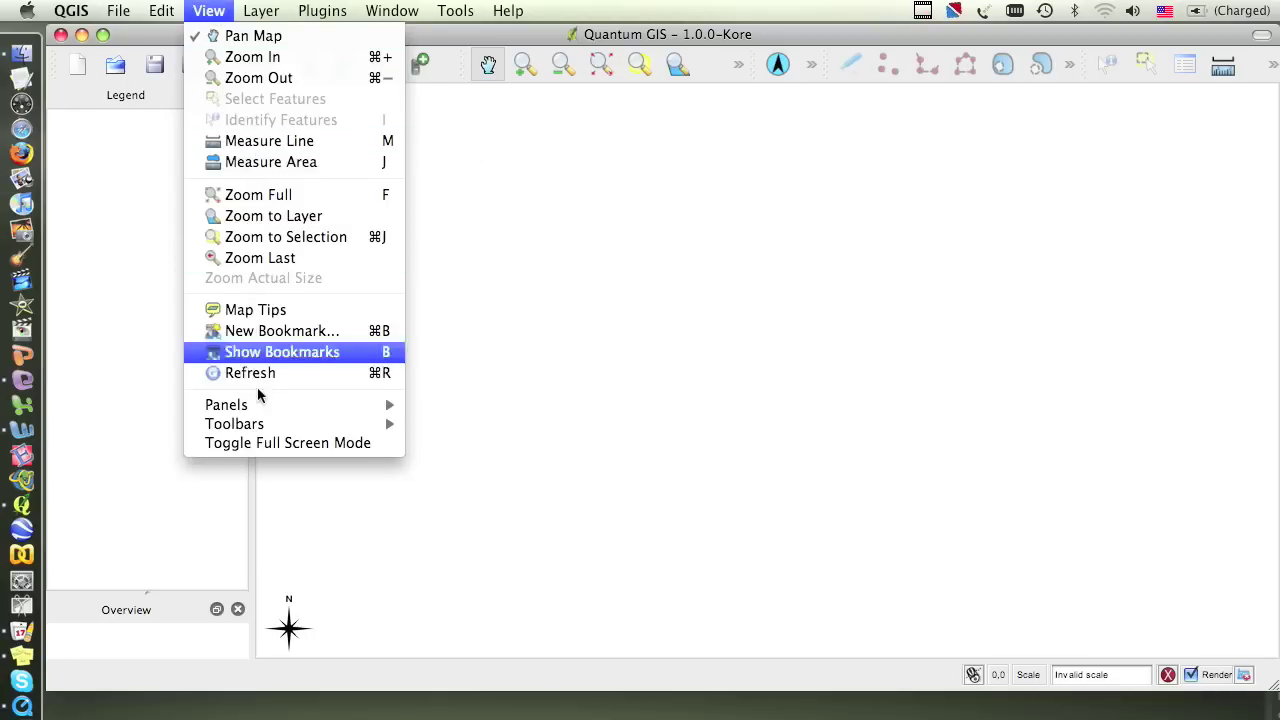
mouse_move(258, 424)
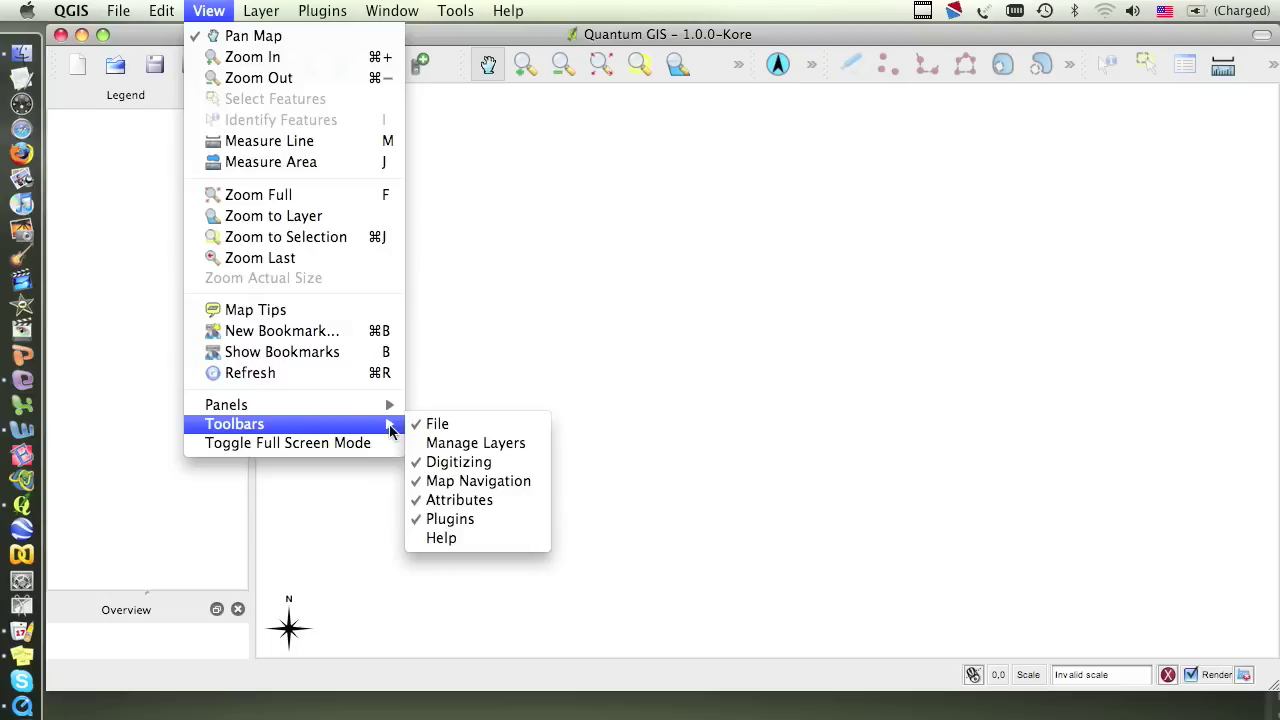
left_click(459, 519)
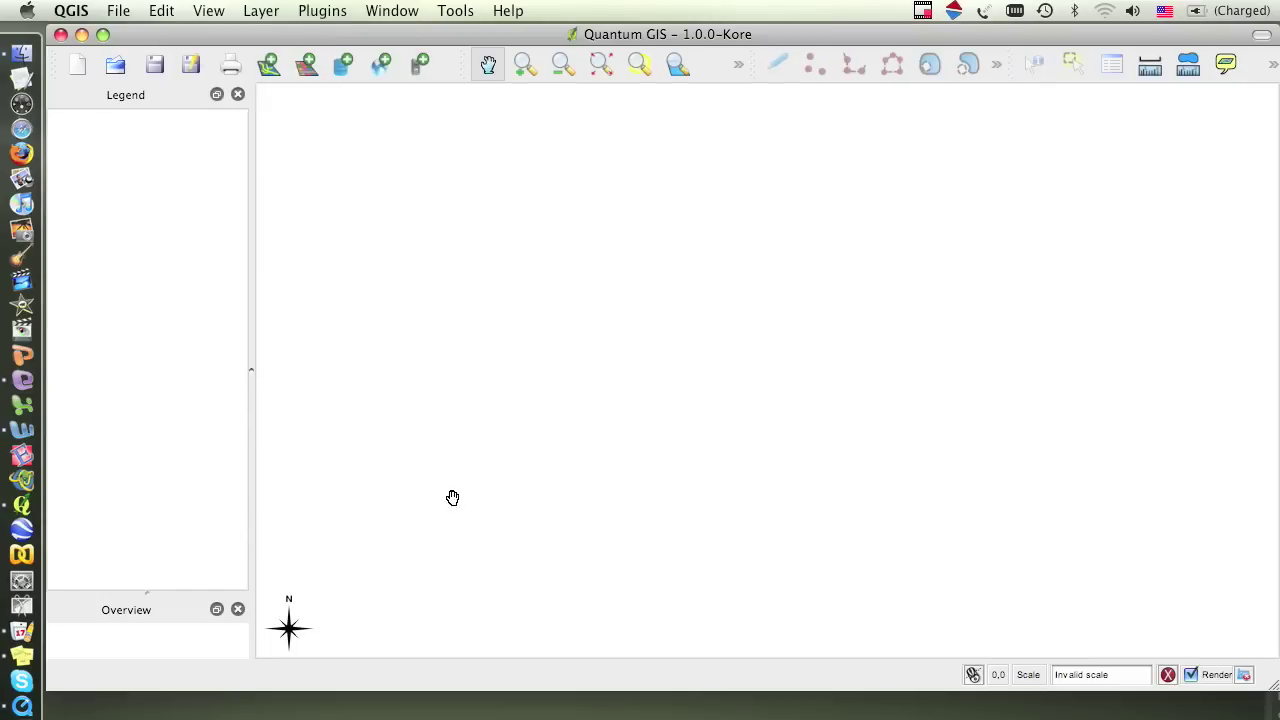
left_click(209, 10)
mouse_move(300, 430)
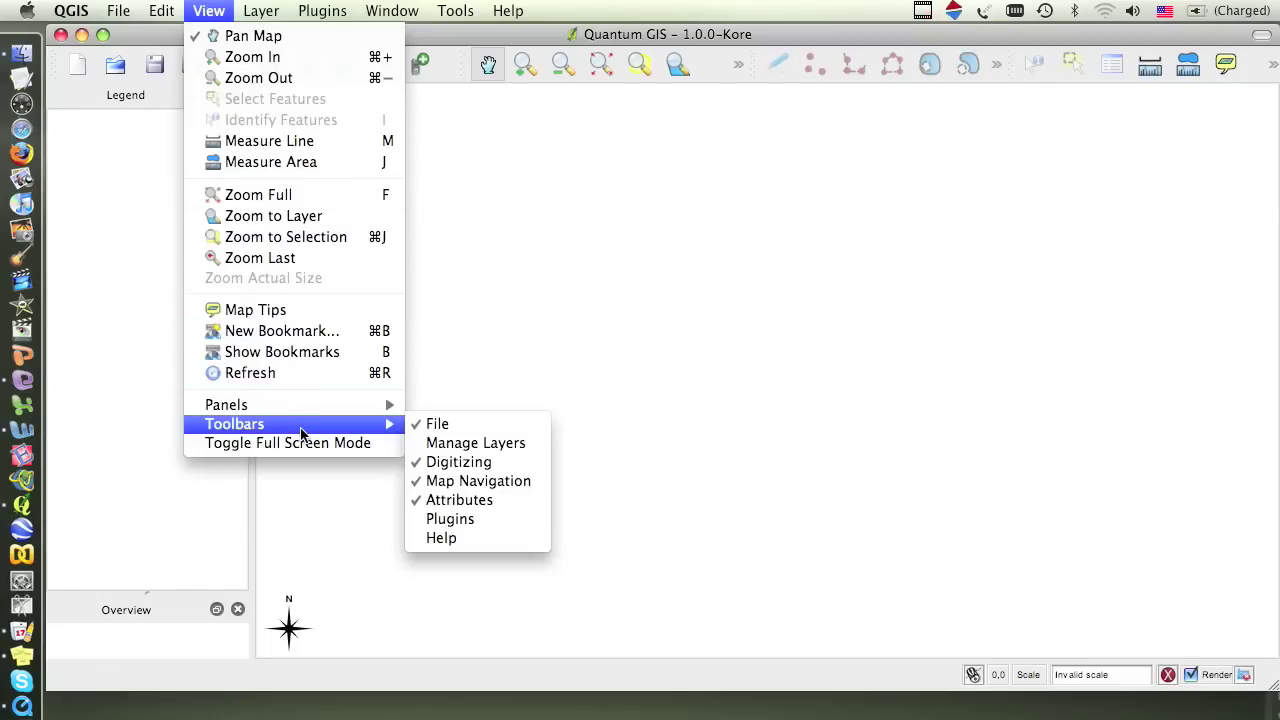
left_click(458, 462)
left_click(205, 12)
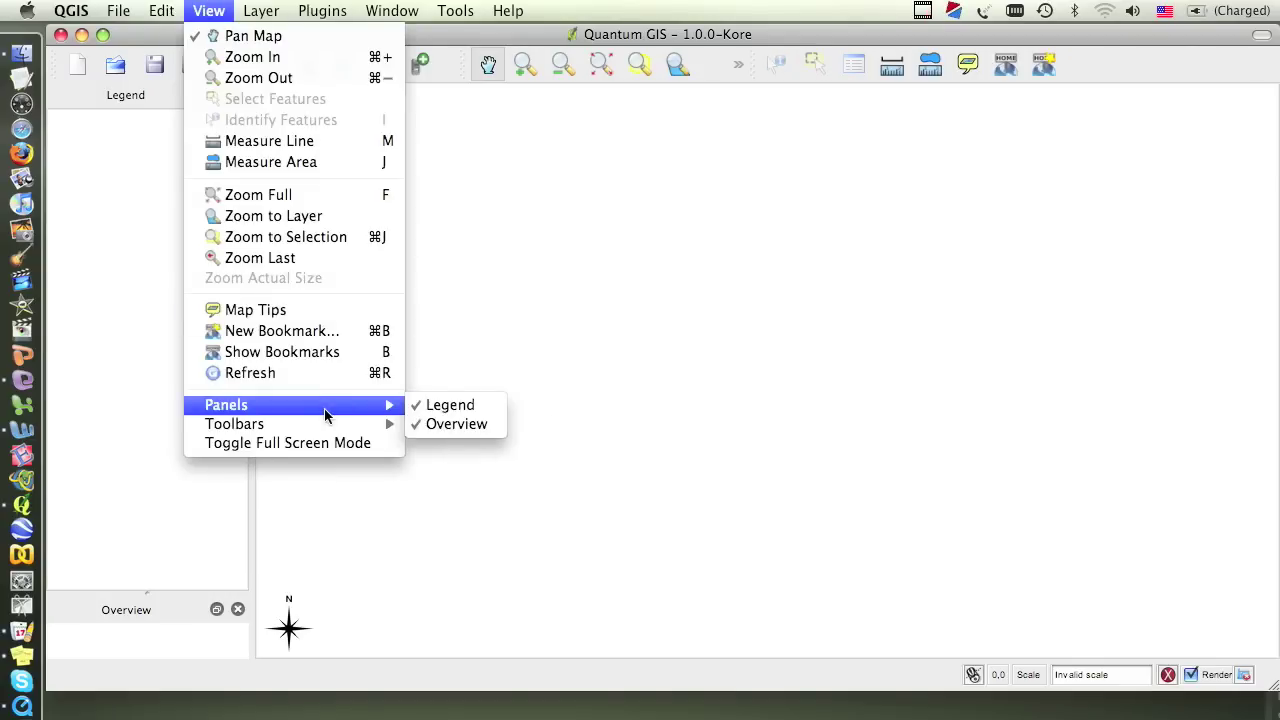
mouse_move(326, 426)
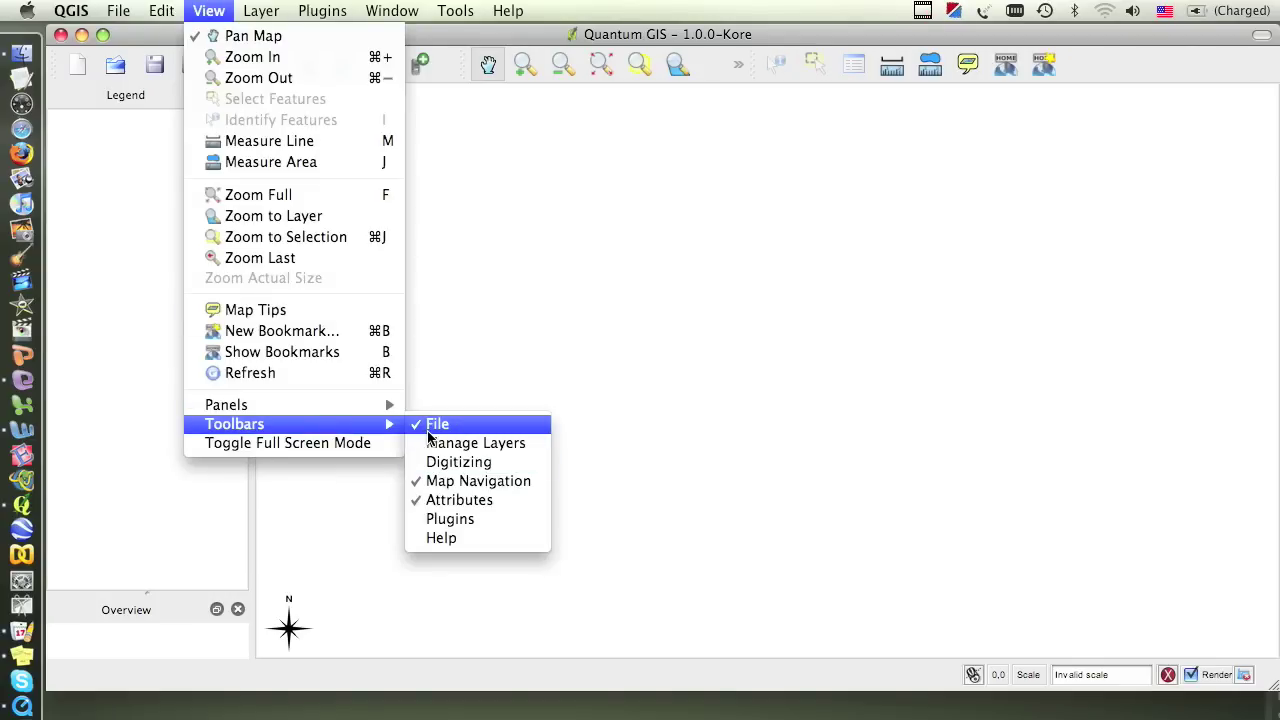
left_click(211, 10)
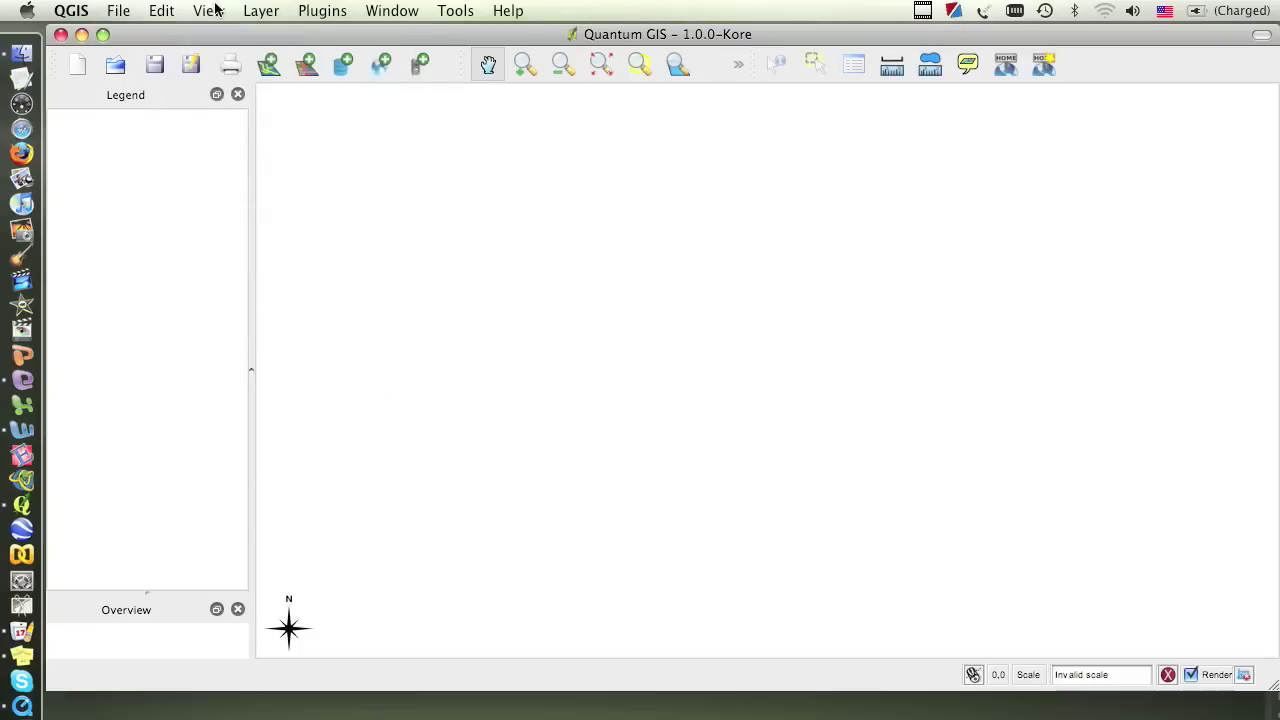
left_click_drag(753, 67, 837, 69)
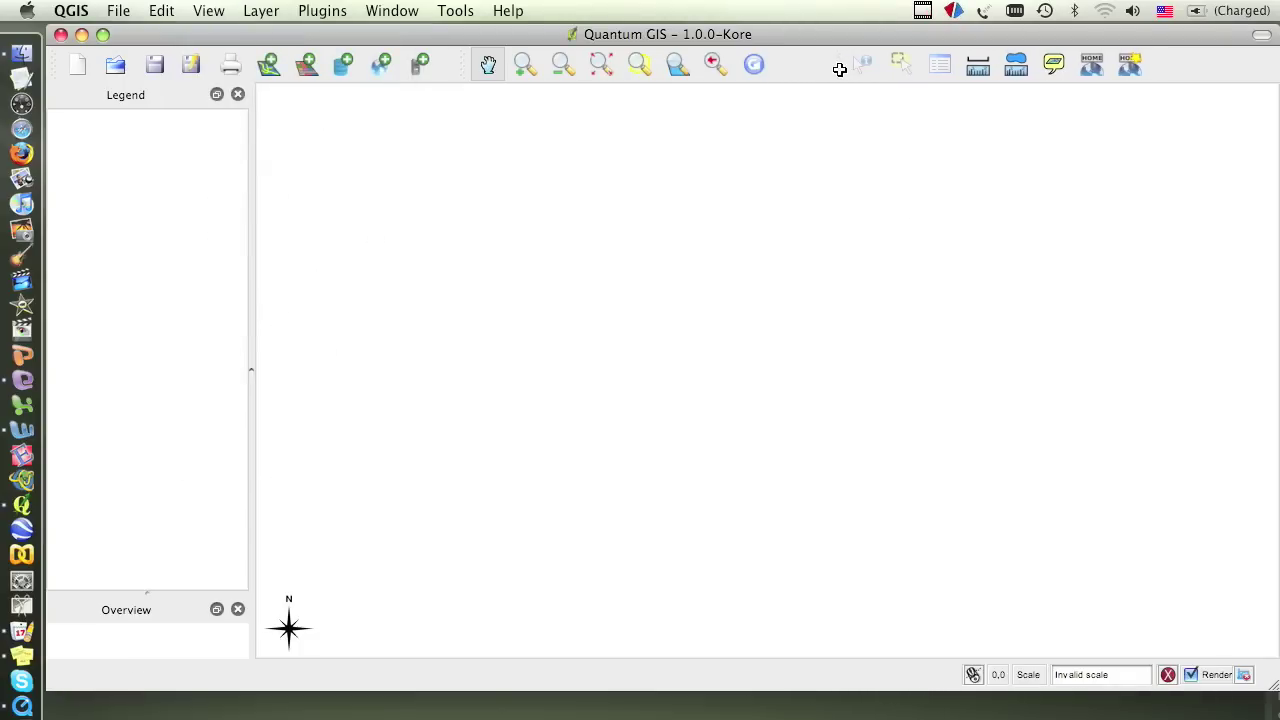
left_click_drag(461, 62, 486, 63)
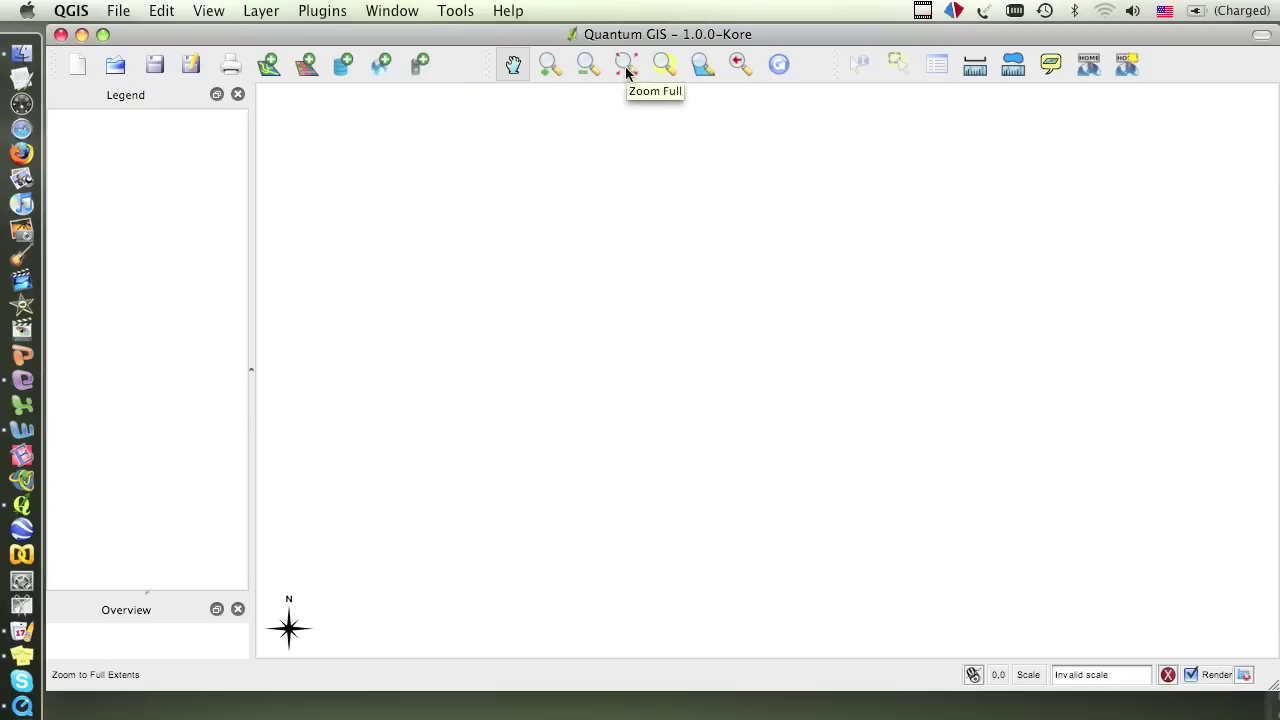
Step: Add the shapefiles colleges.shp, trans.shp and metwp24p.shp from the GIS-admin/data folder together as vector layers
left_click(268, 65)
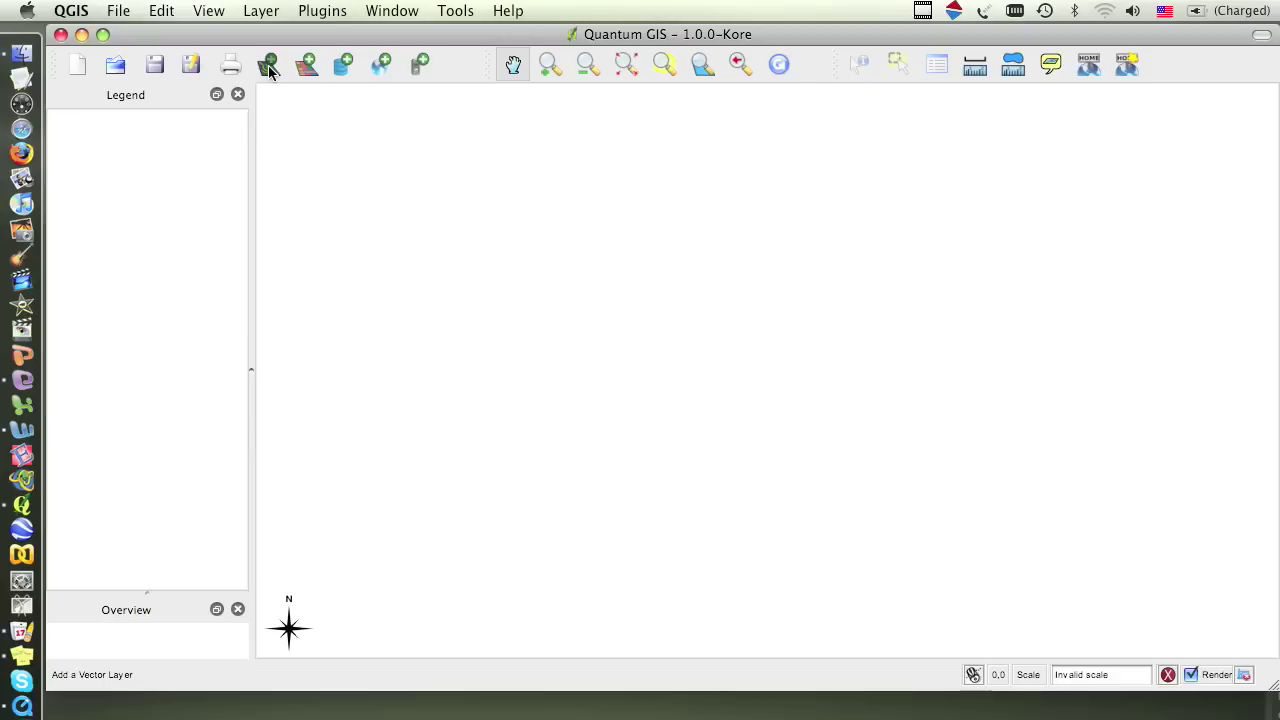
left_click_drag(483, 228, 446, 161)
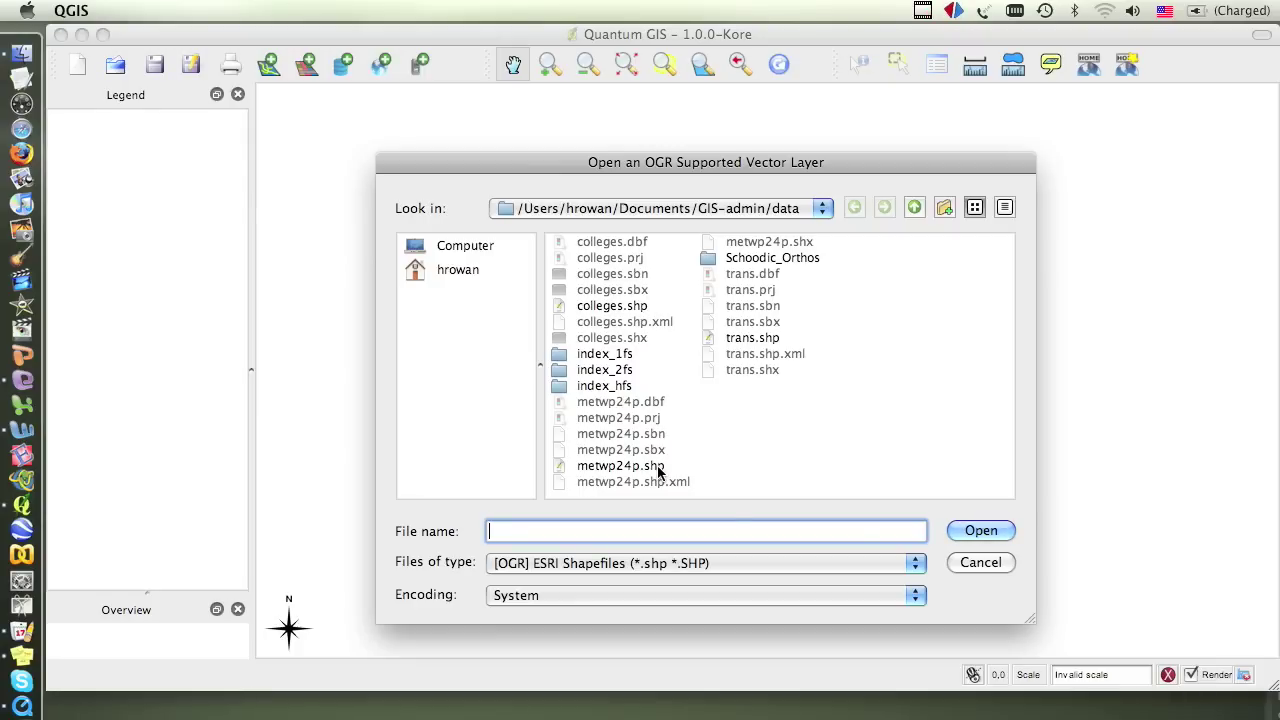
left_click(771, 337)
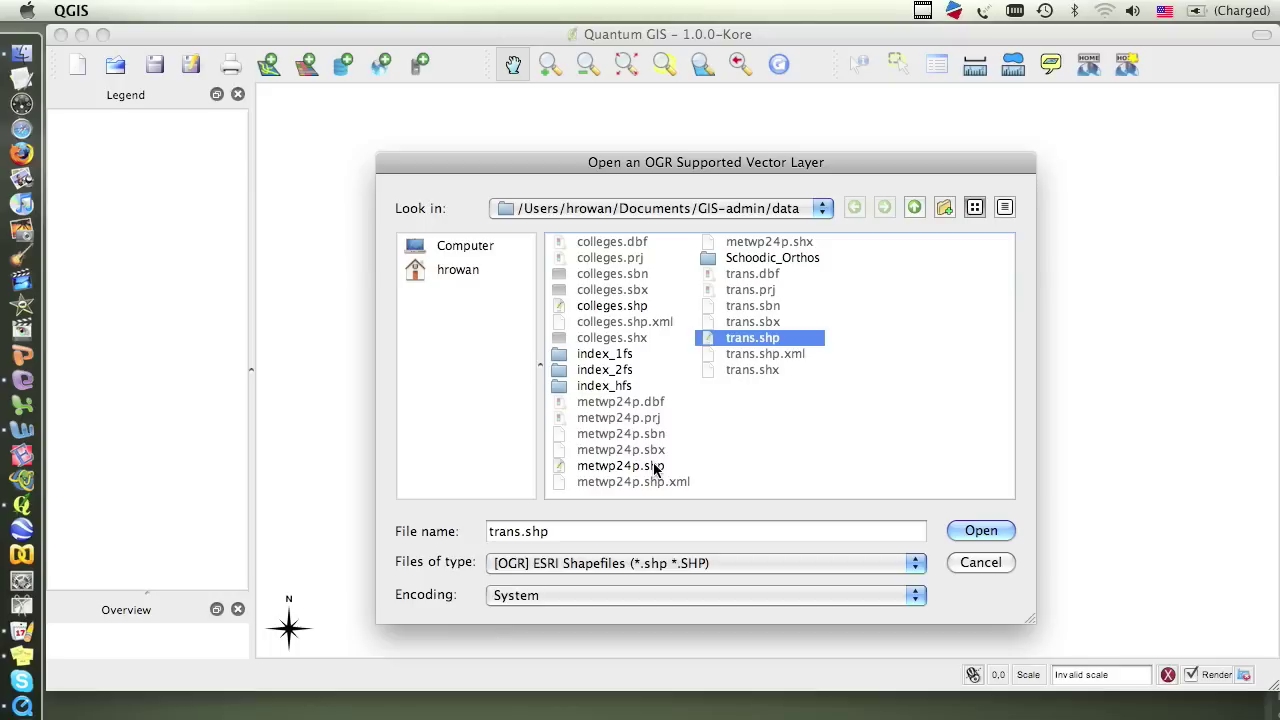
left_click(634, 307)
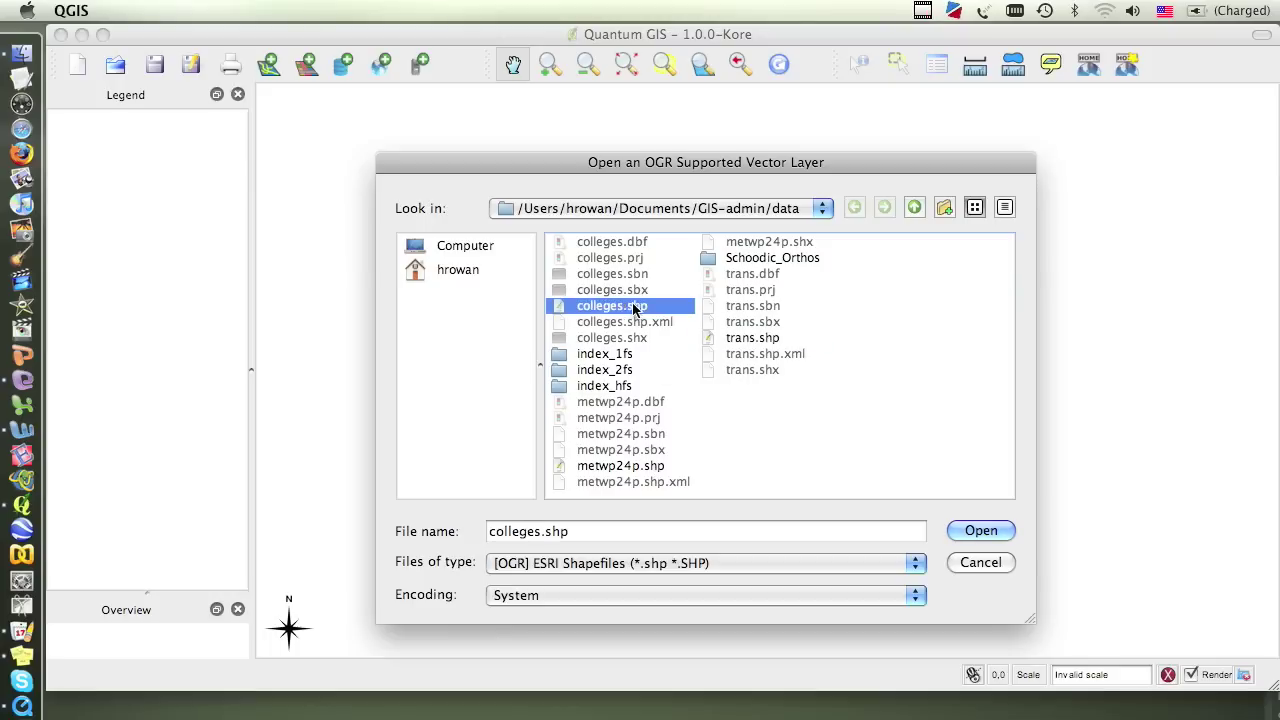
left_click(752, 339, "super")
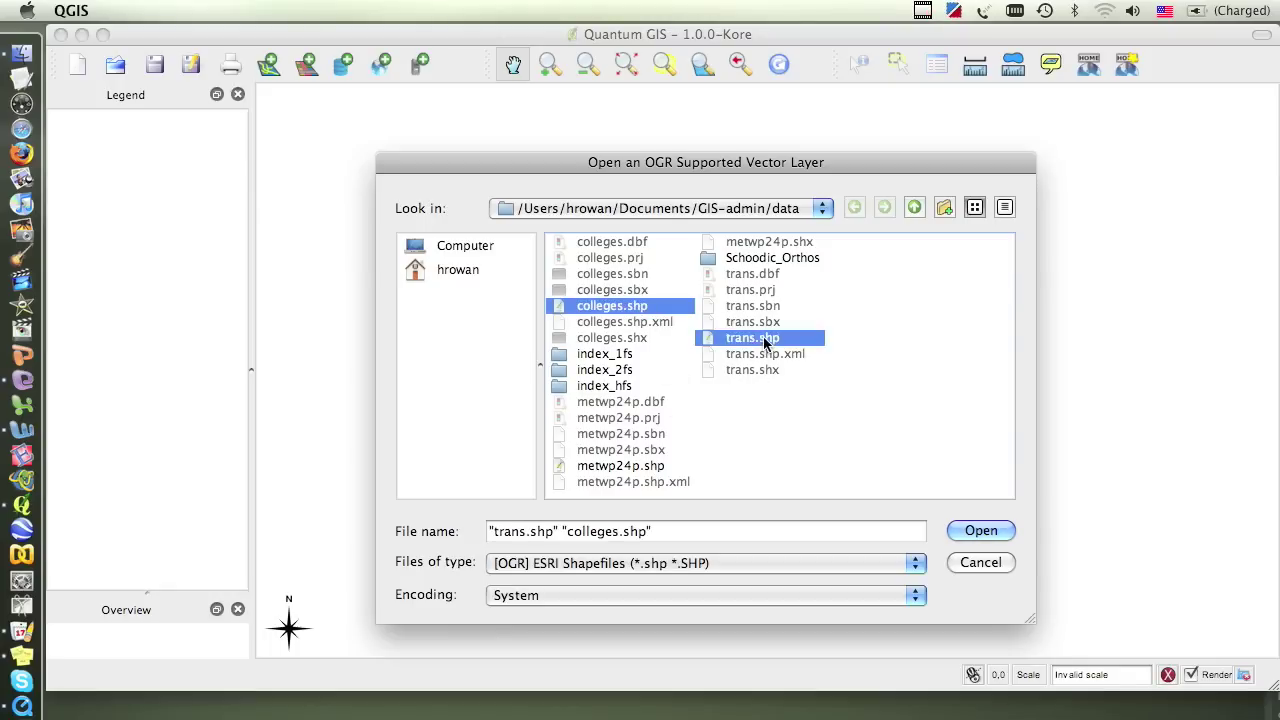
left_click(655, 473, "super")
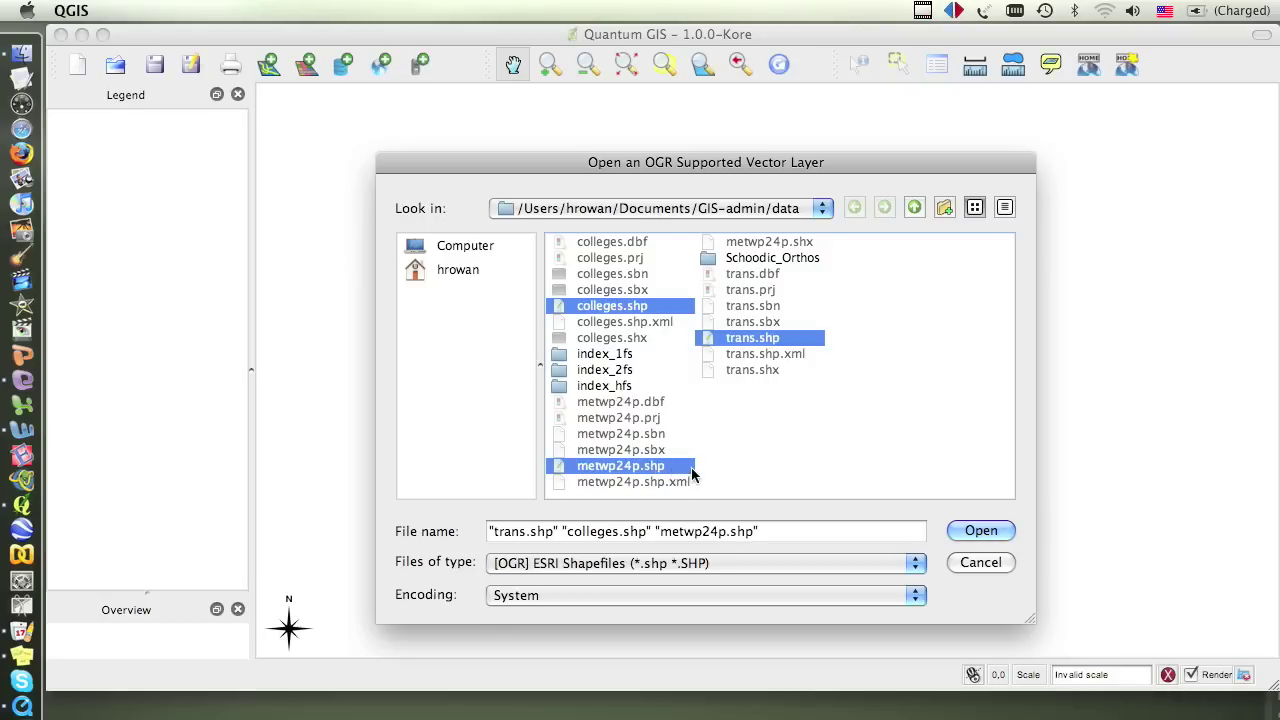
left_click(978, 533)
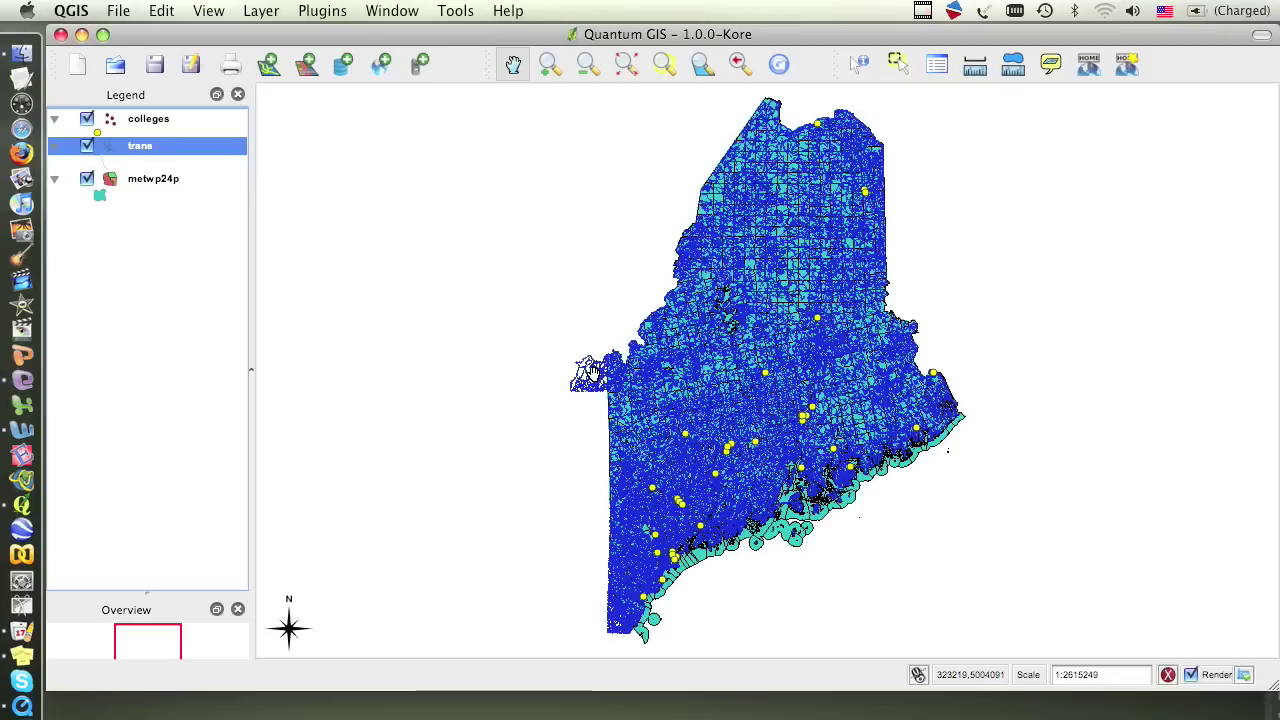
Step: Highlight the colleges, trans and metwp24p layers one after another in the legend to review the layer order
left_click(165, 122)
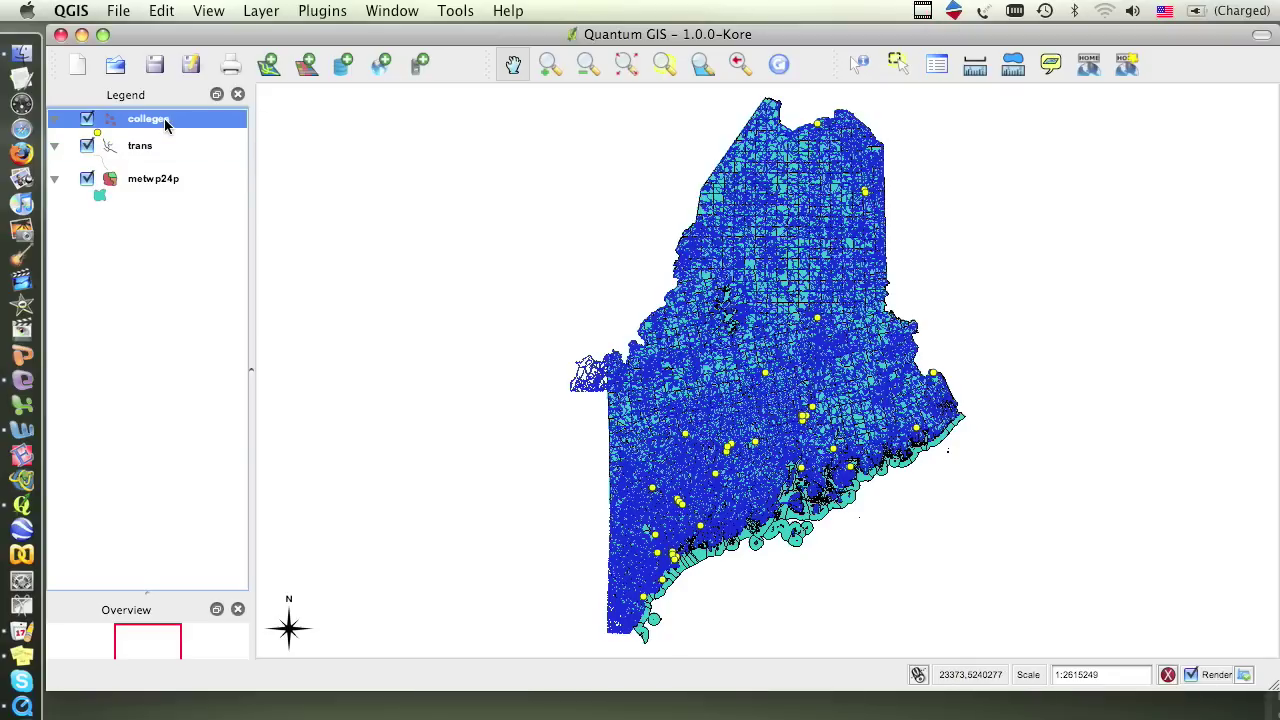
left_click(152, 148)
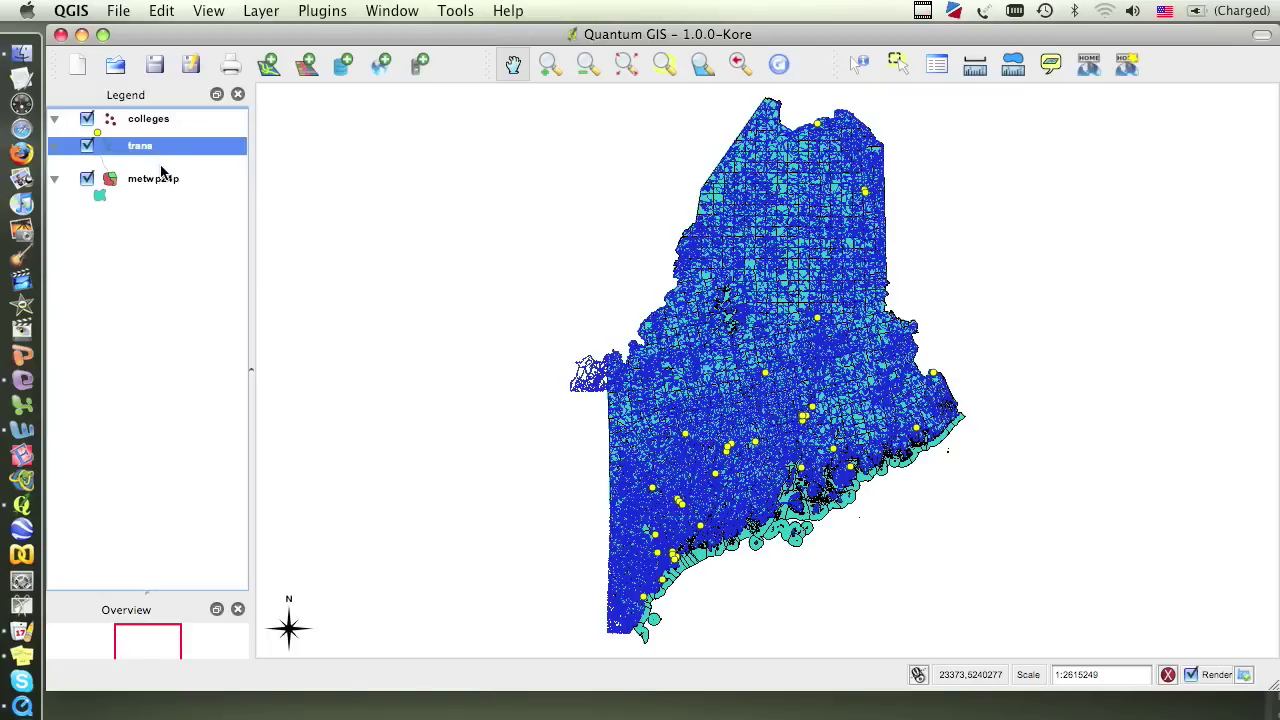
left_click(168, 179)
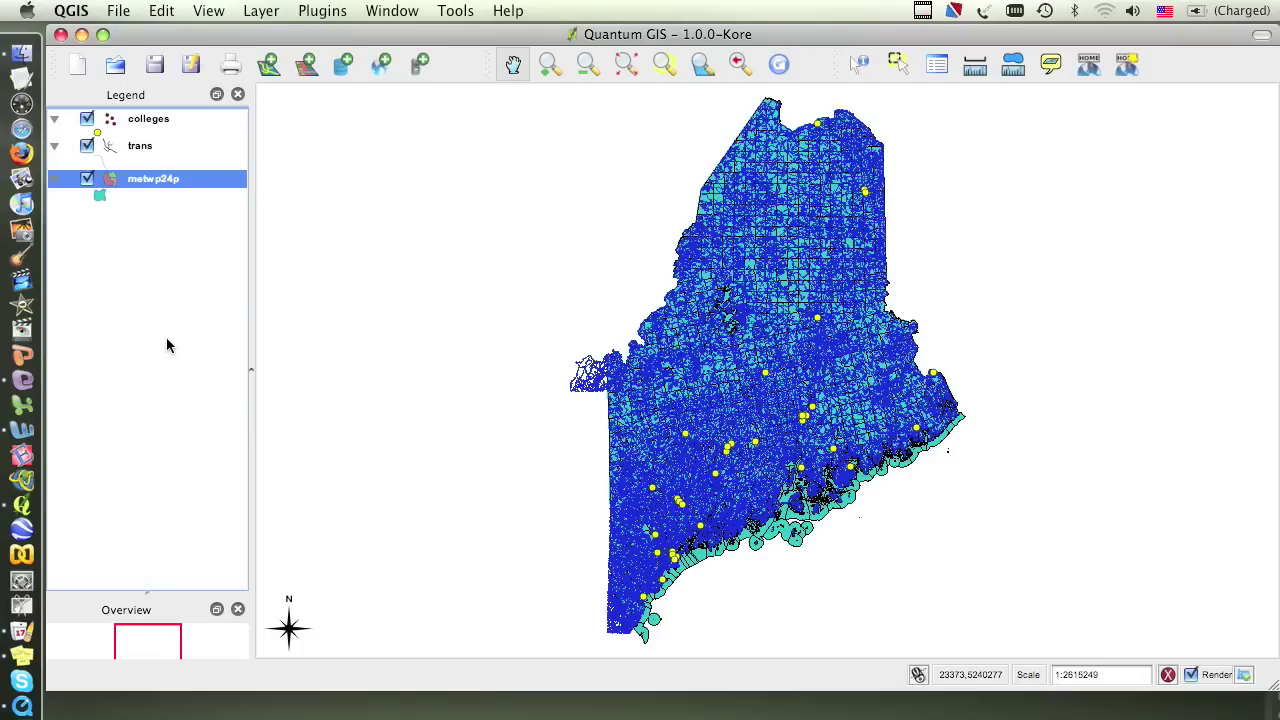
Step: Move the colleges layer to the end of the legend, beneath the metwp24p layer
left_click(163, 122)
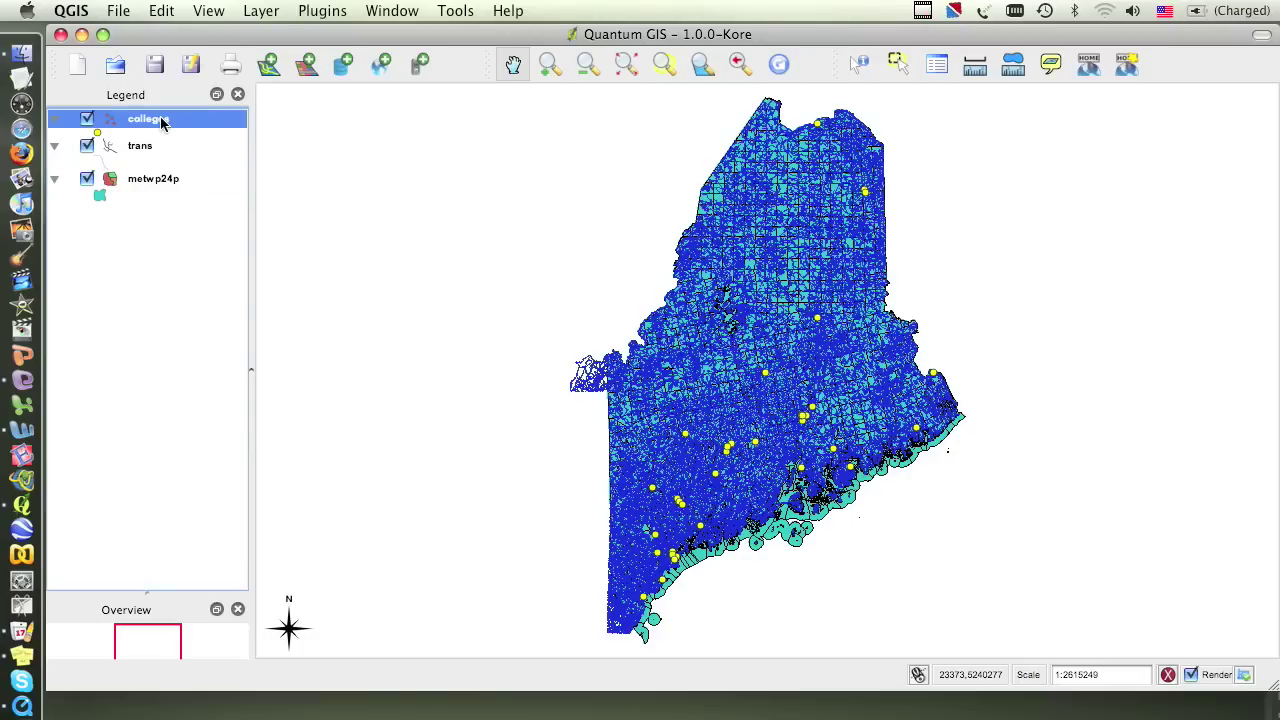
left_click_drag(158, 122, 148, 207)
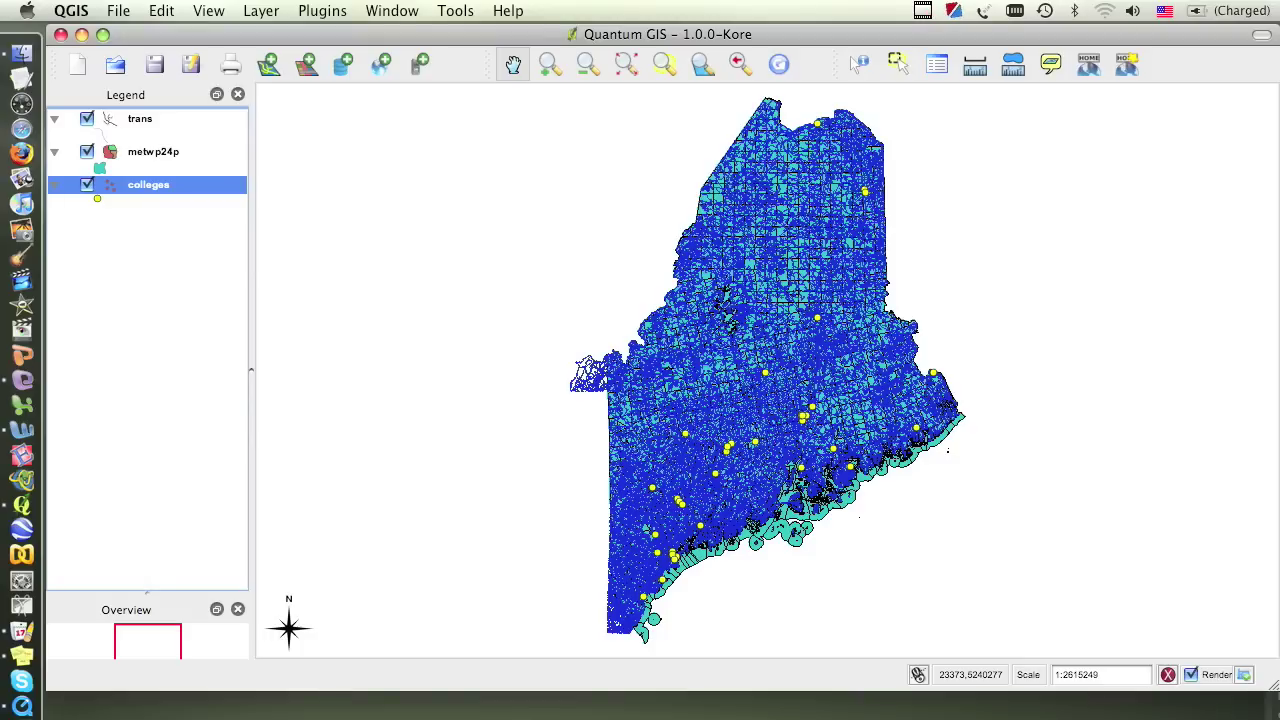
key("ctrl+super+Escape")
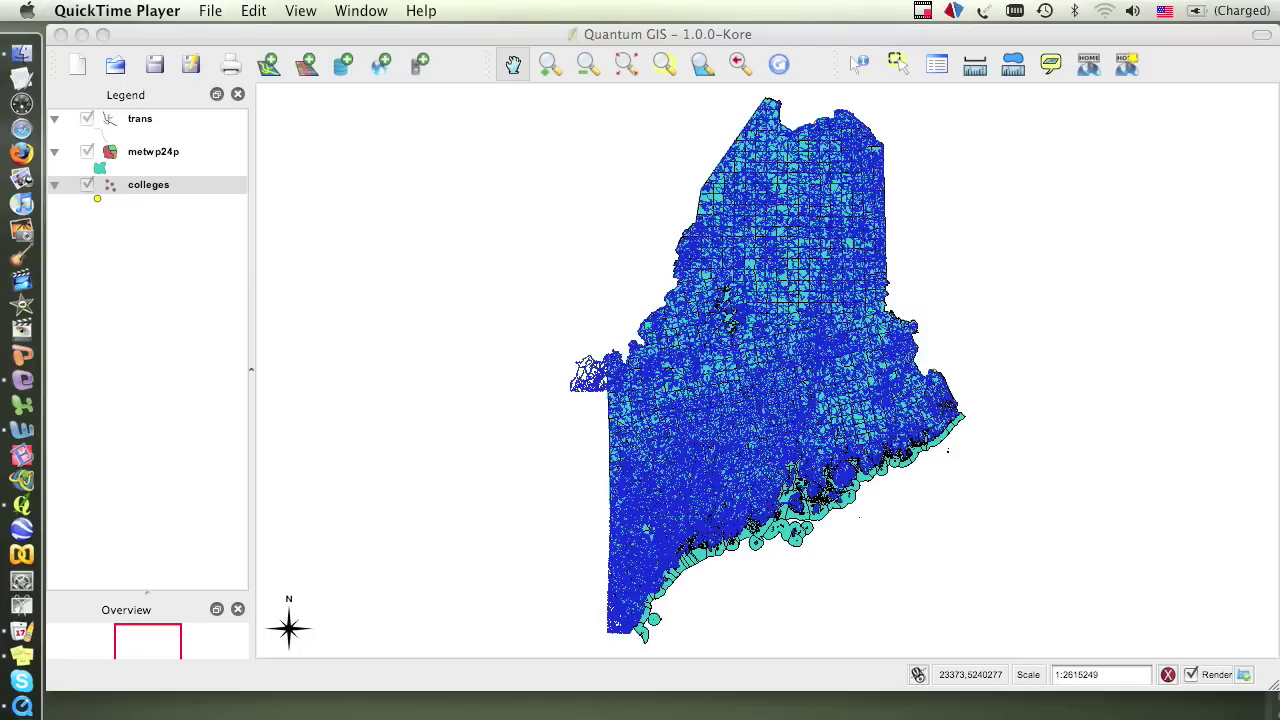
Step: Move the colleges layer to the top of the legend, above trans, and turn off the display of the trans layer
left_click(155, 155)
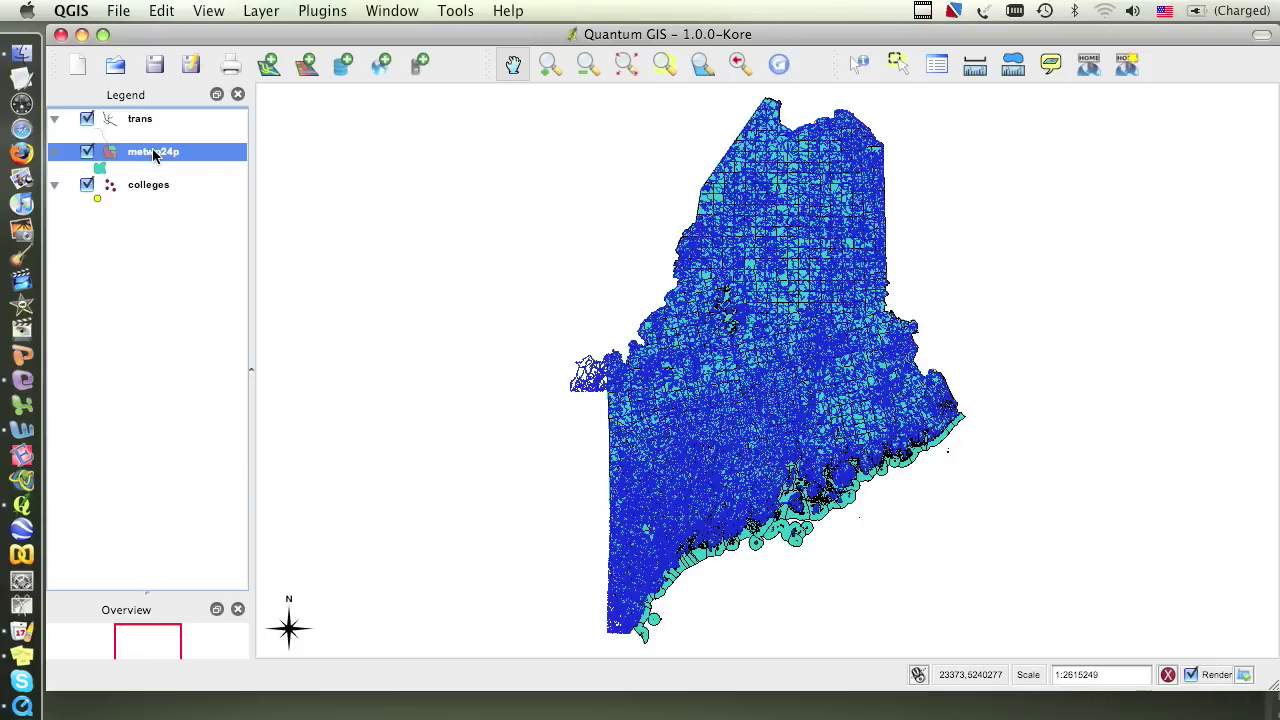
left_click_drag(155, 155, 147, 118)
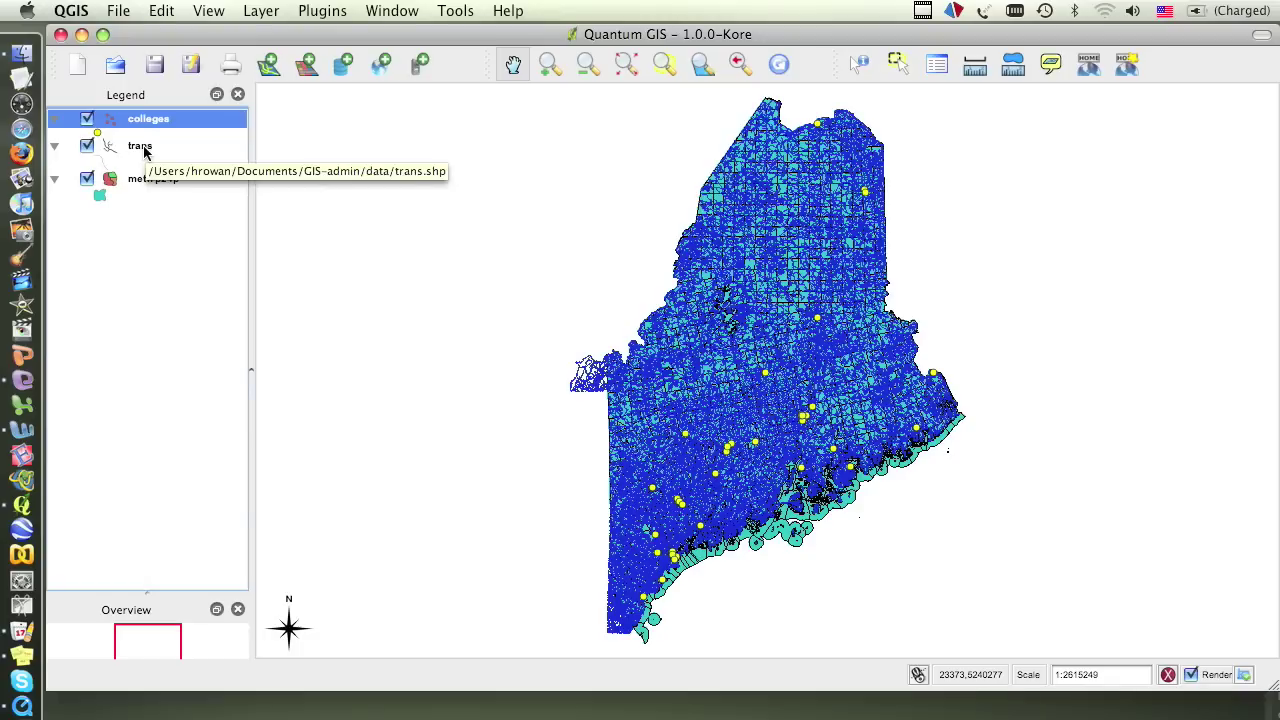
left_click(143, 150)
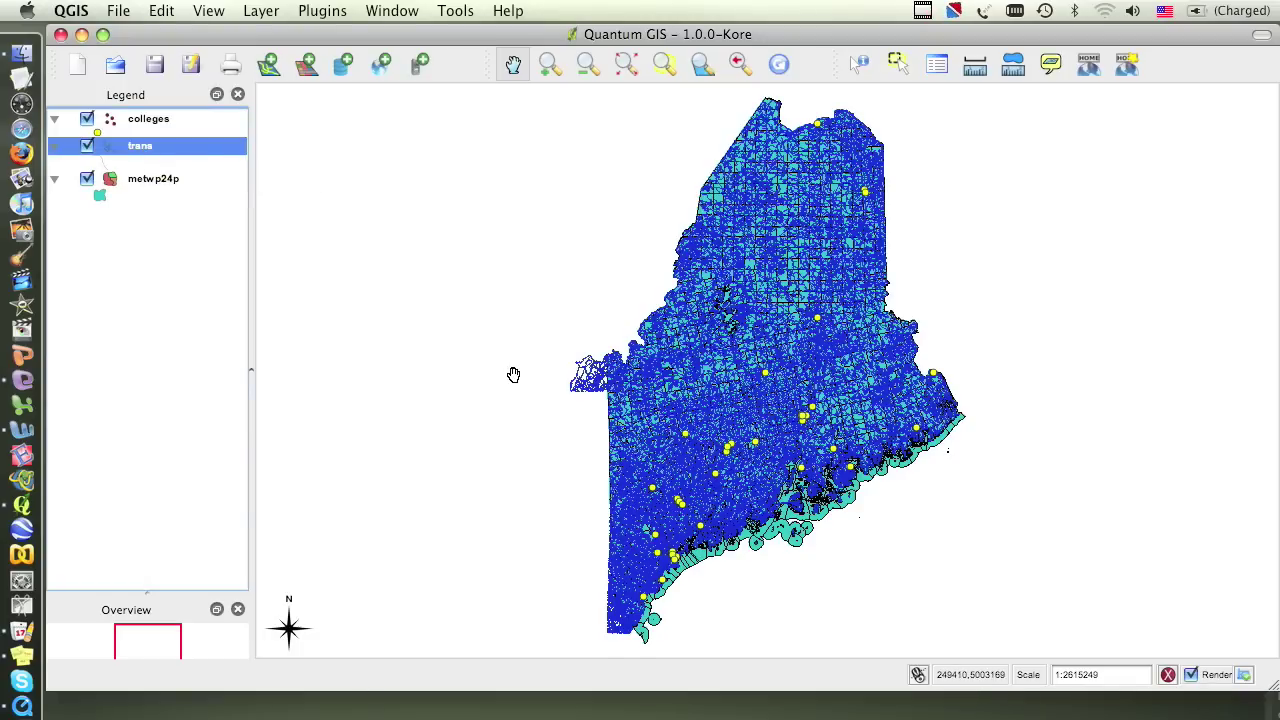
left_click(87, 147)
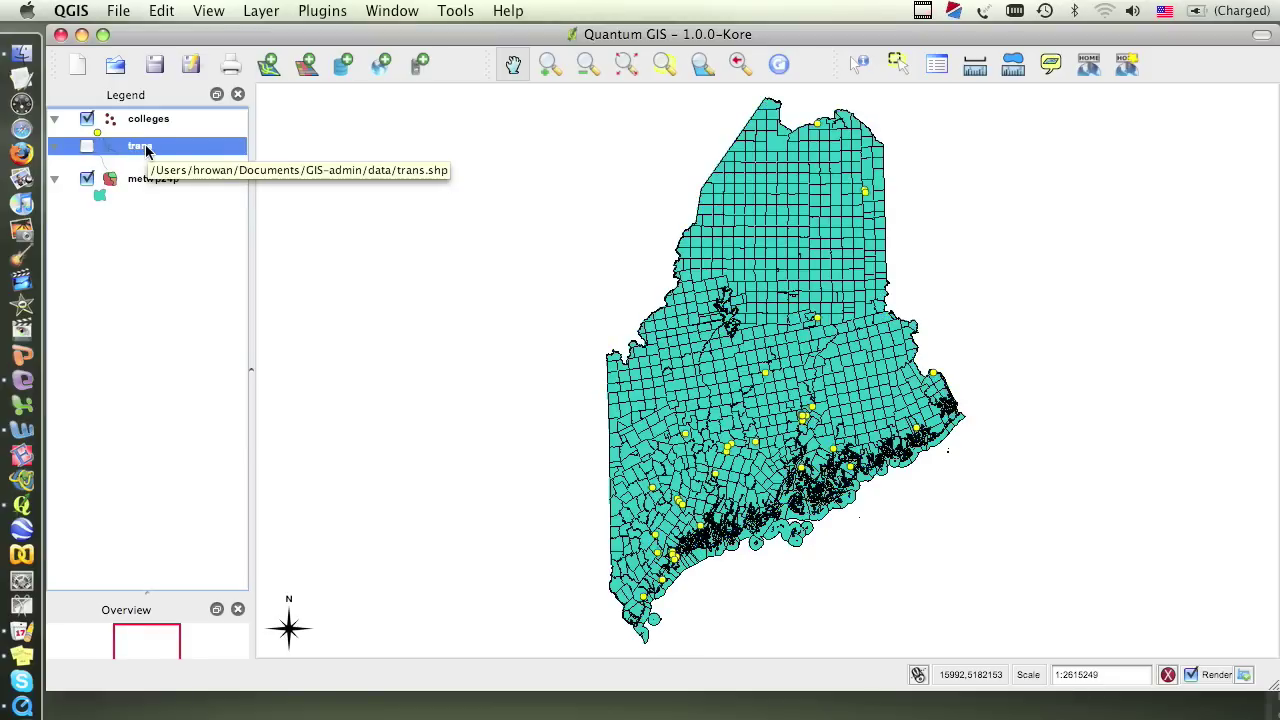
right_click(145, 148)
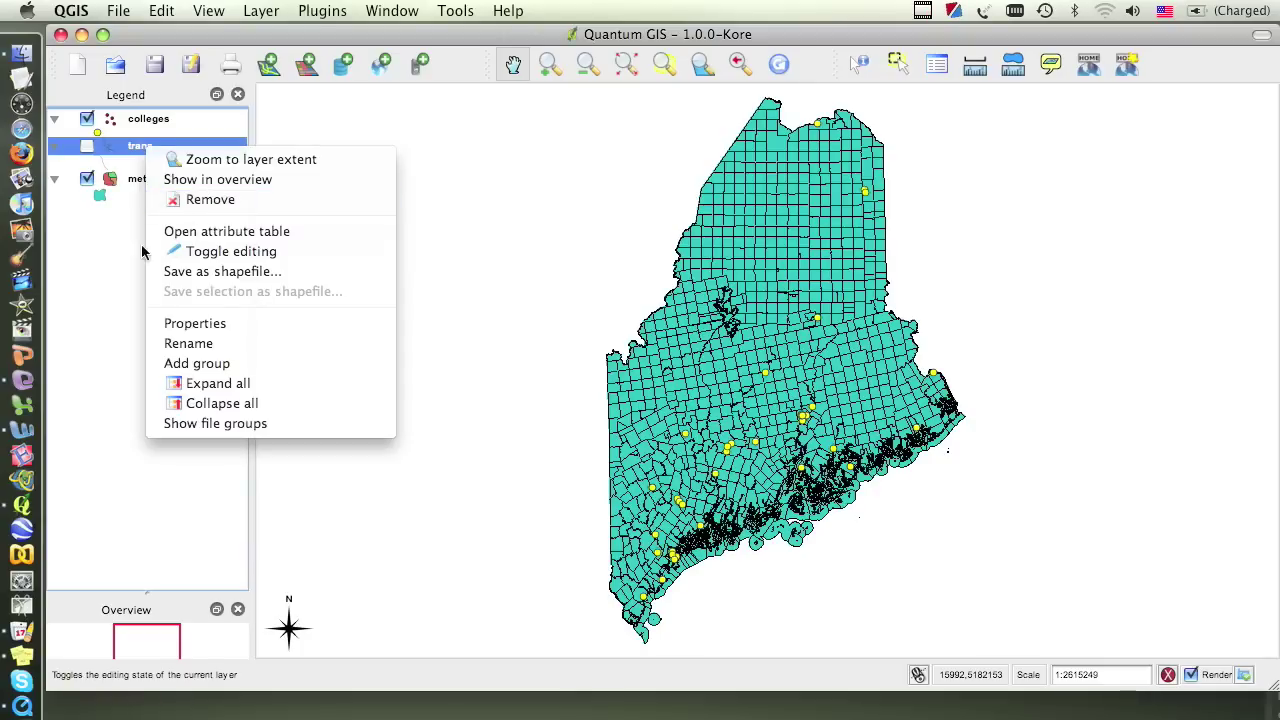
left_click(86, 286)
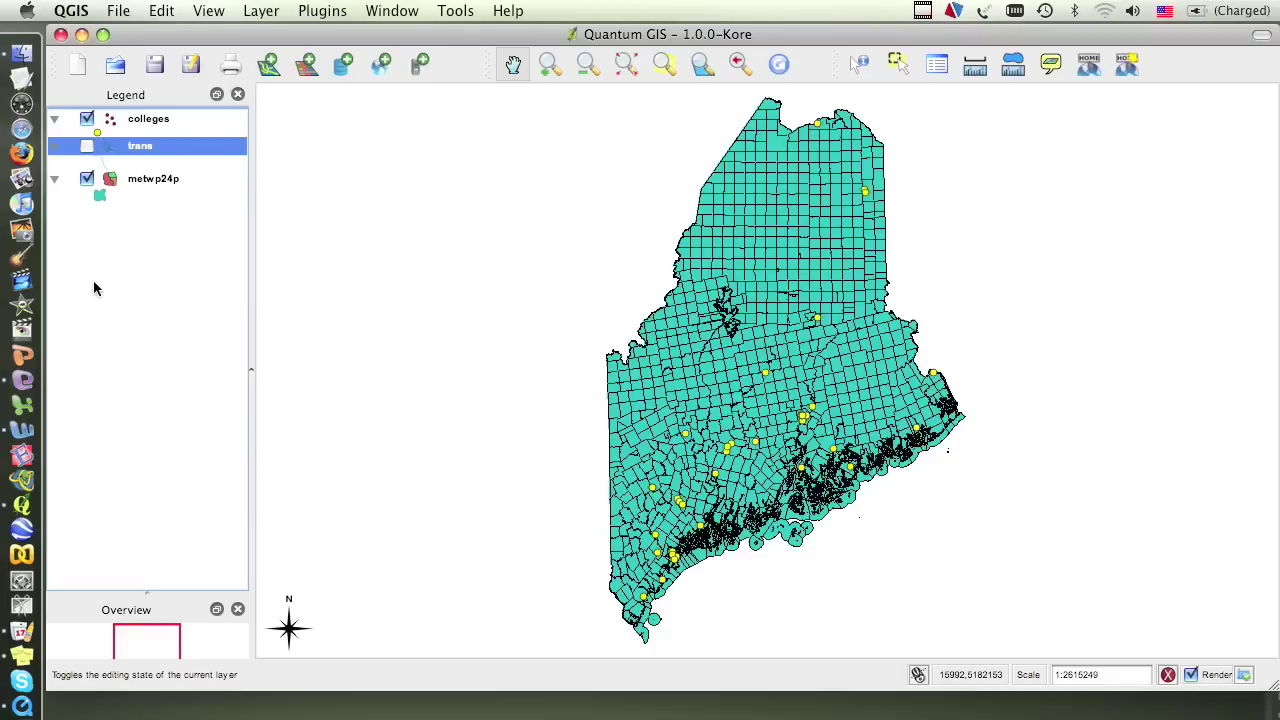
Step: Open the attribute table of the colleges layer and examine its columns and records
left_click(156, 123)
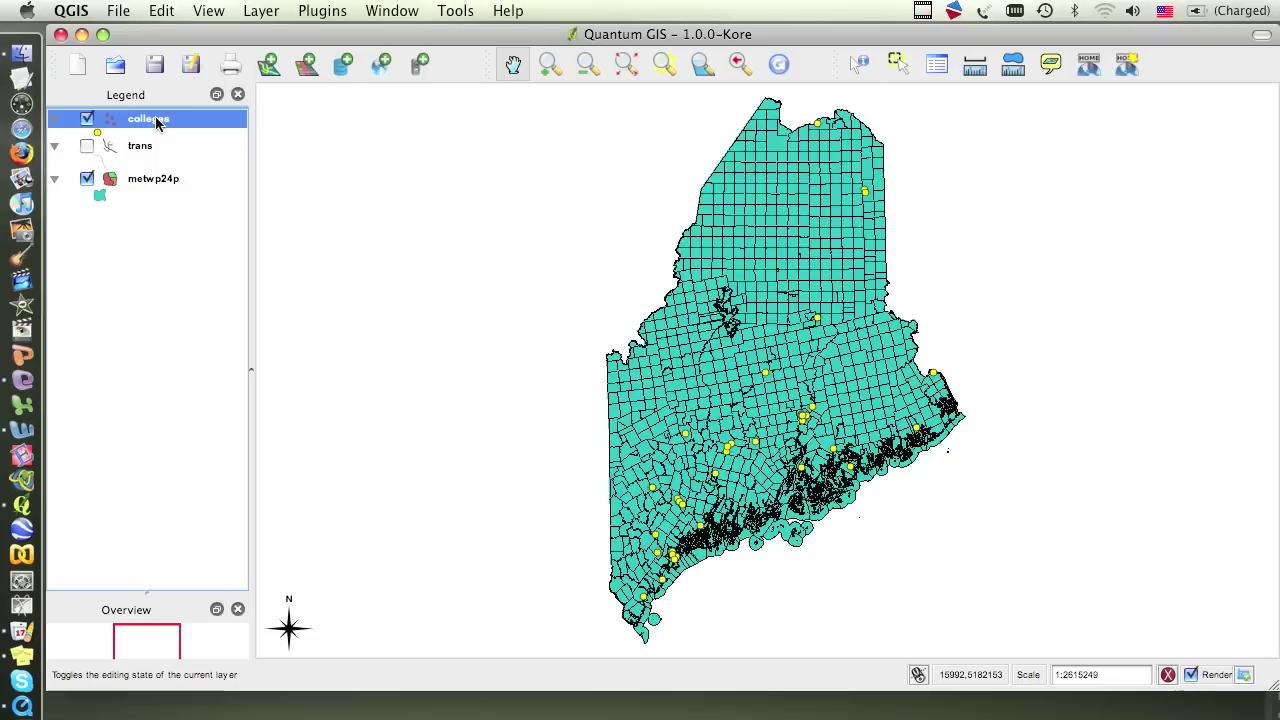
right_click(153, 121)
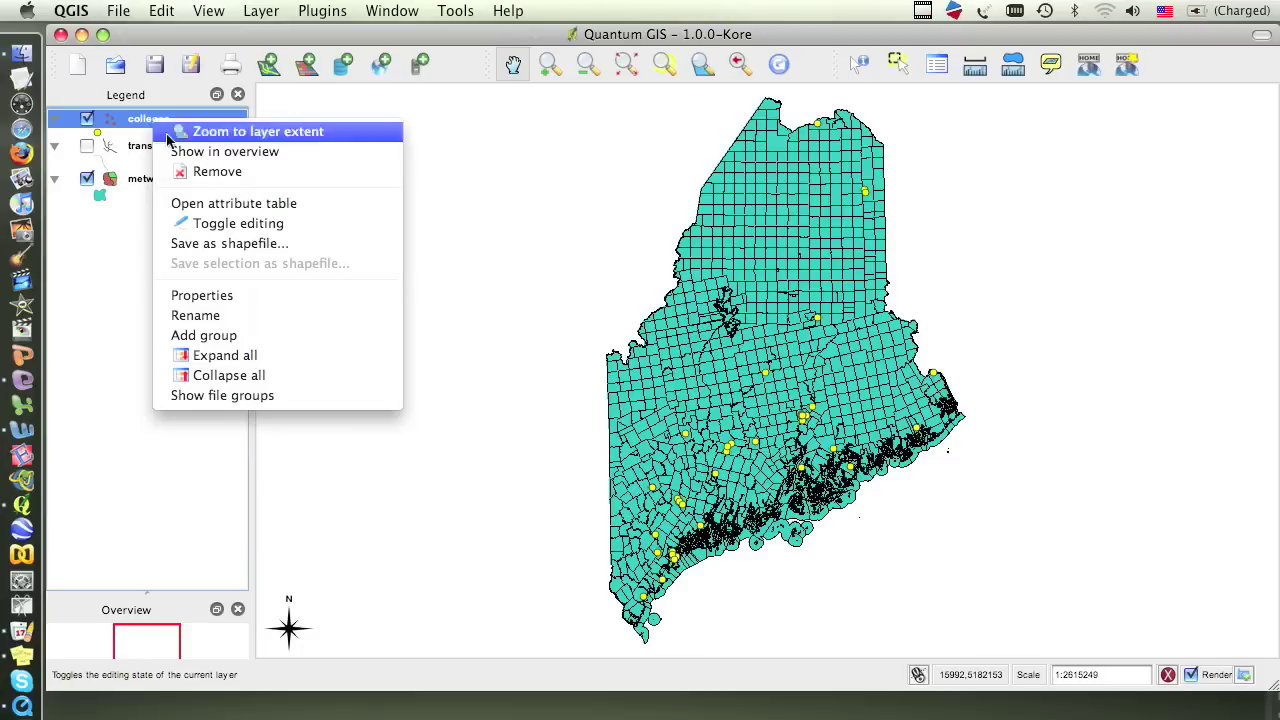
left_click(290, 206)
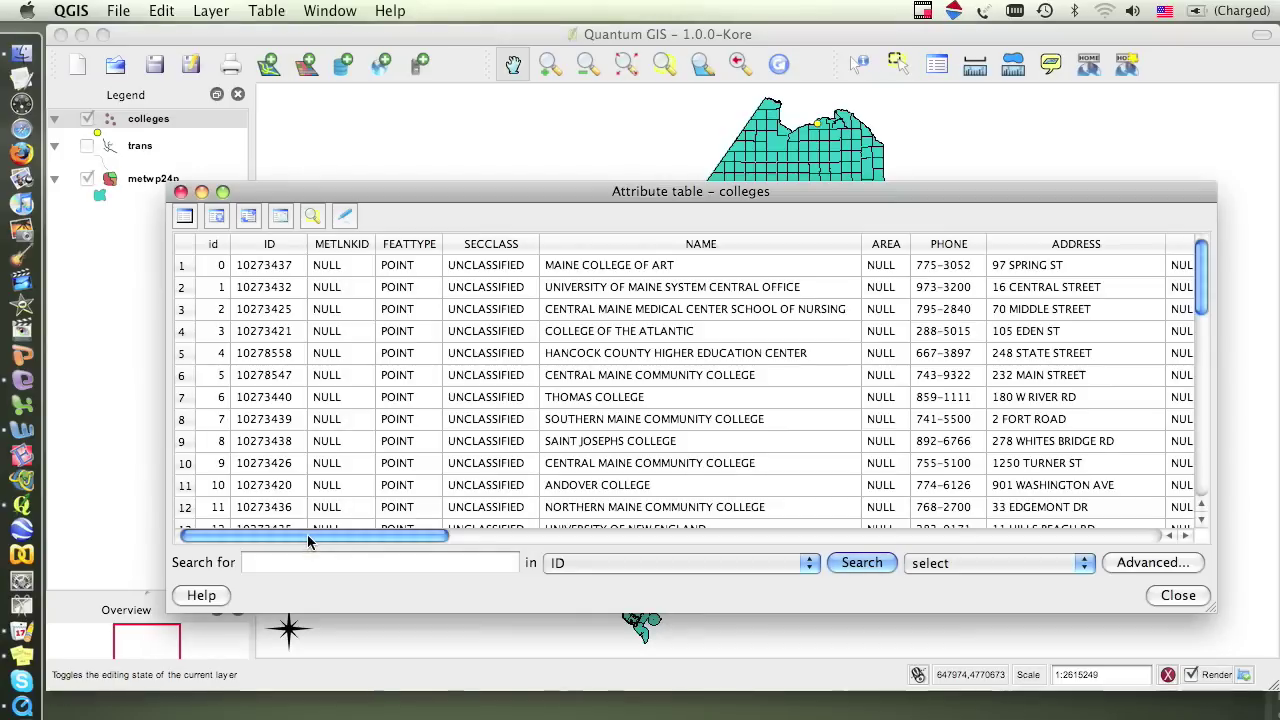
left_click_drag(307, 534, 806, 564)
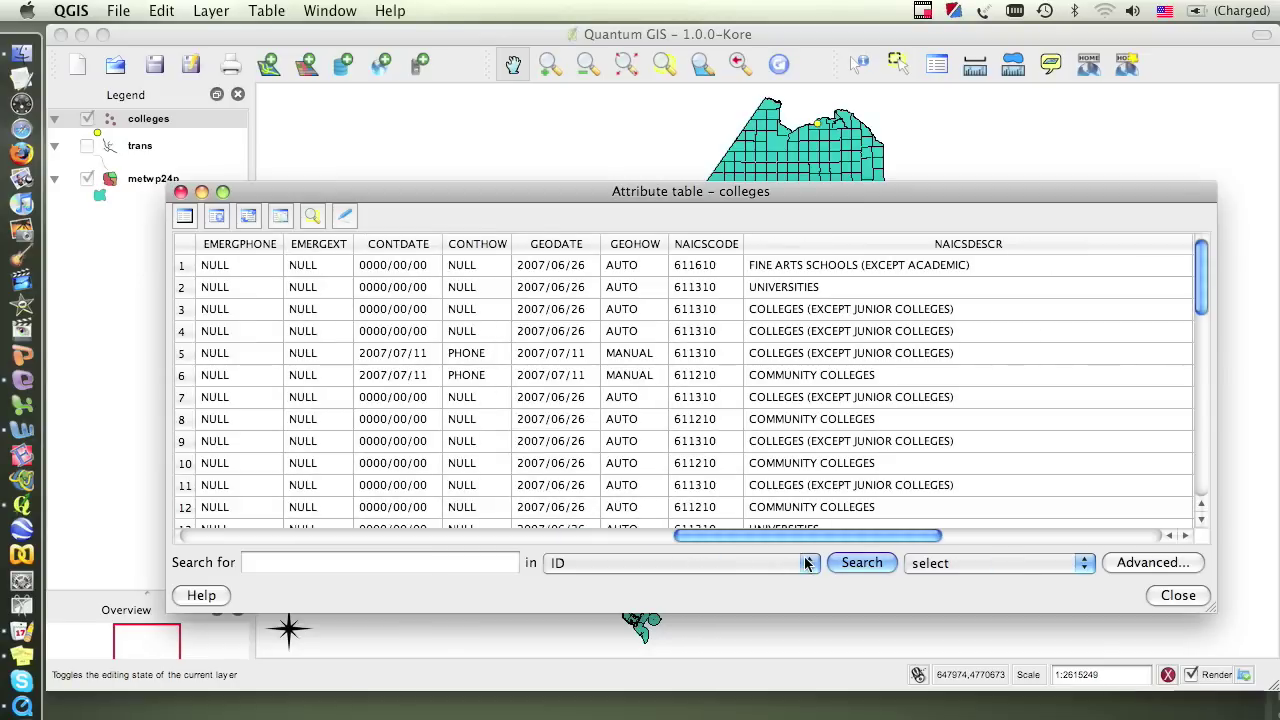
left_click_drag(838, 537, 1042, 550)
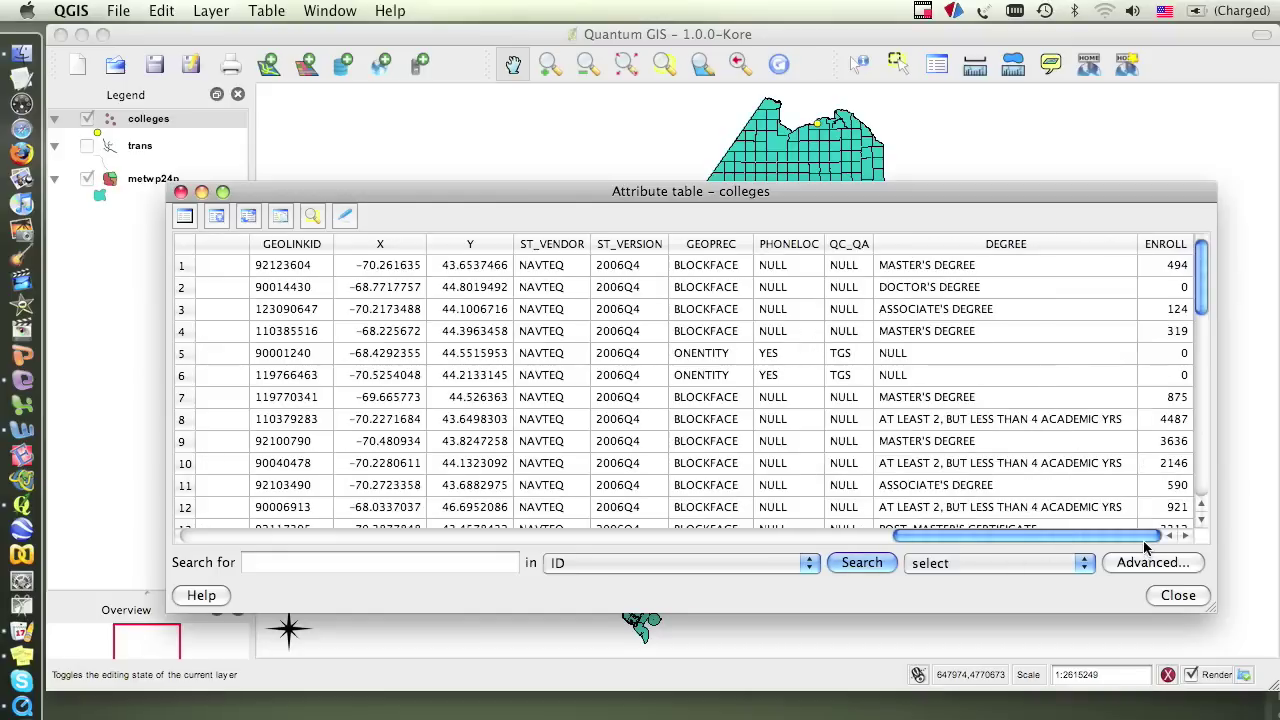
left_click_drag(1050, 538, 448, 538)
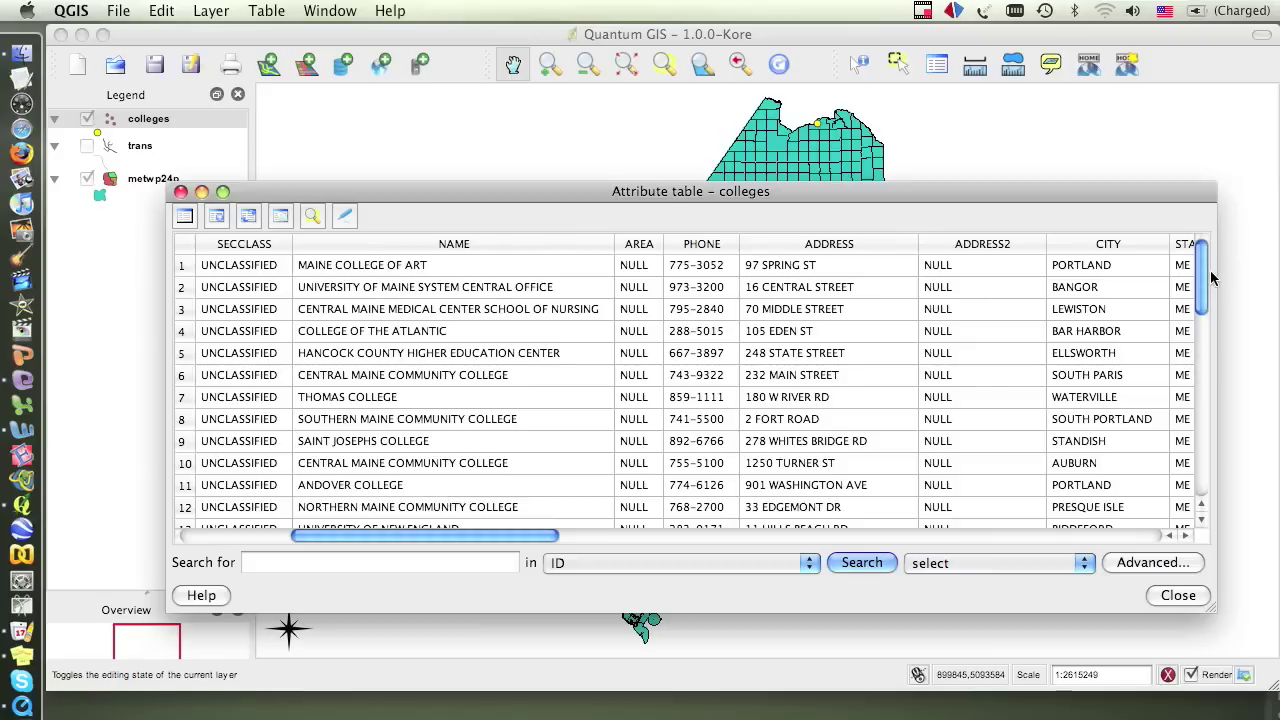
mouse_move(1201, 260)
left_mouse_down()
mouse_move(1208, 438)
mouse_move(1210, 254)
left_mouse_up()
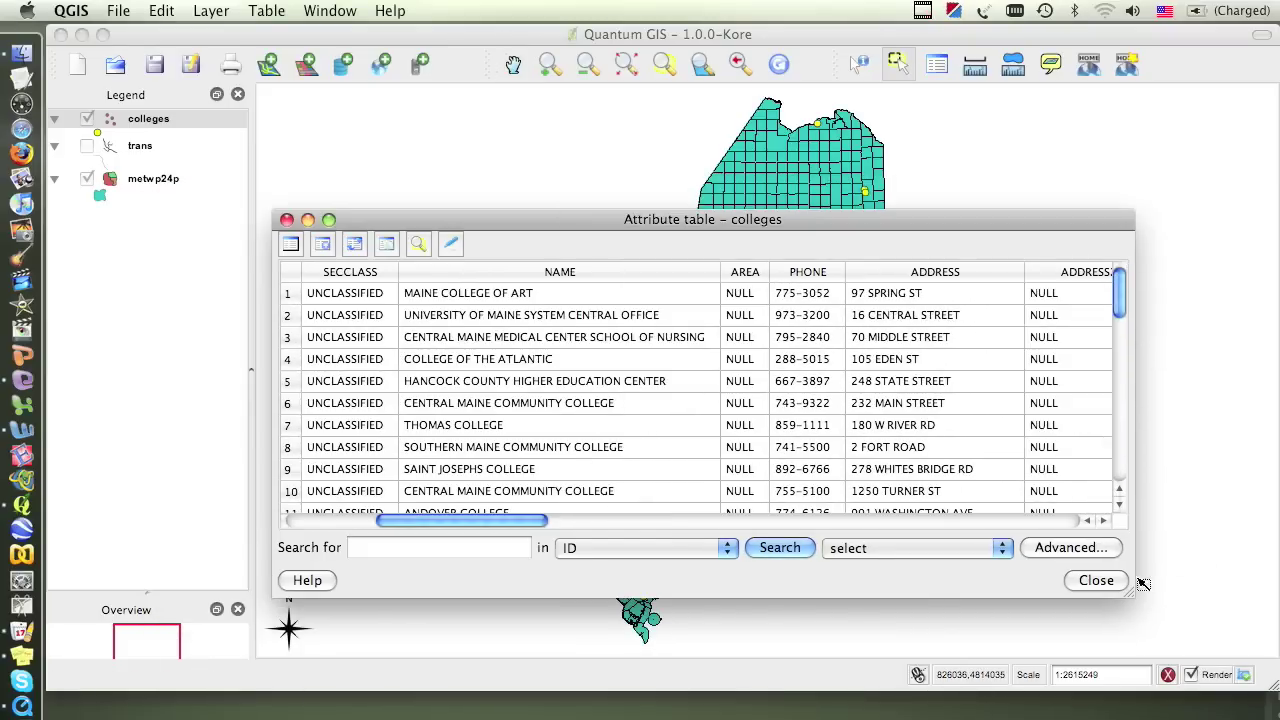
Step: Shrink and move the colleges attribute table to uncover the map, and select the College of the Atlantic record before closing the table
left_click_drag(1132, 590, 963, 608)
left_click_drag(871, 230, 697, 104)
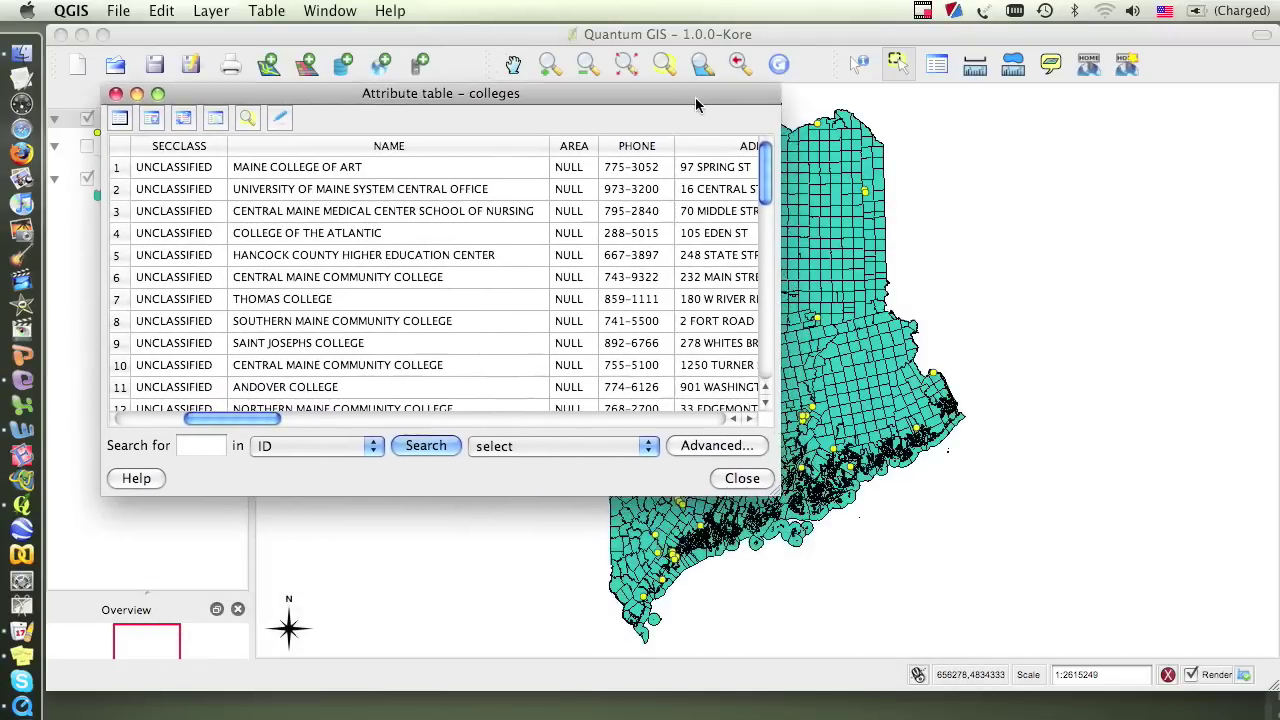
left_click(119, 232)
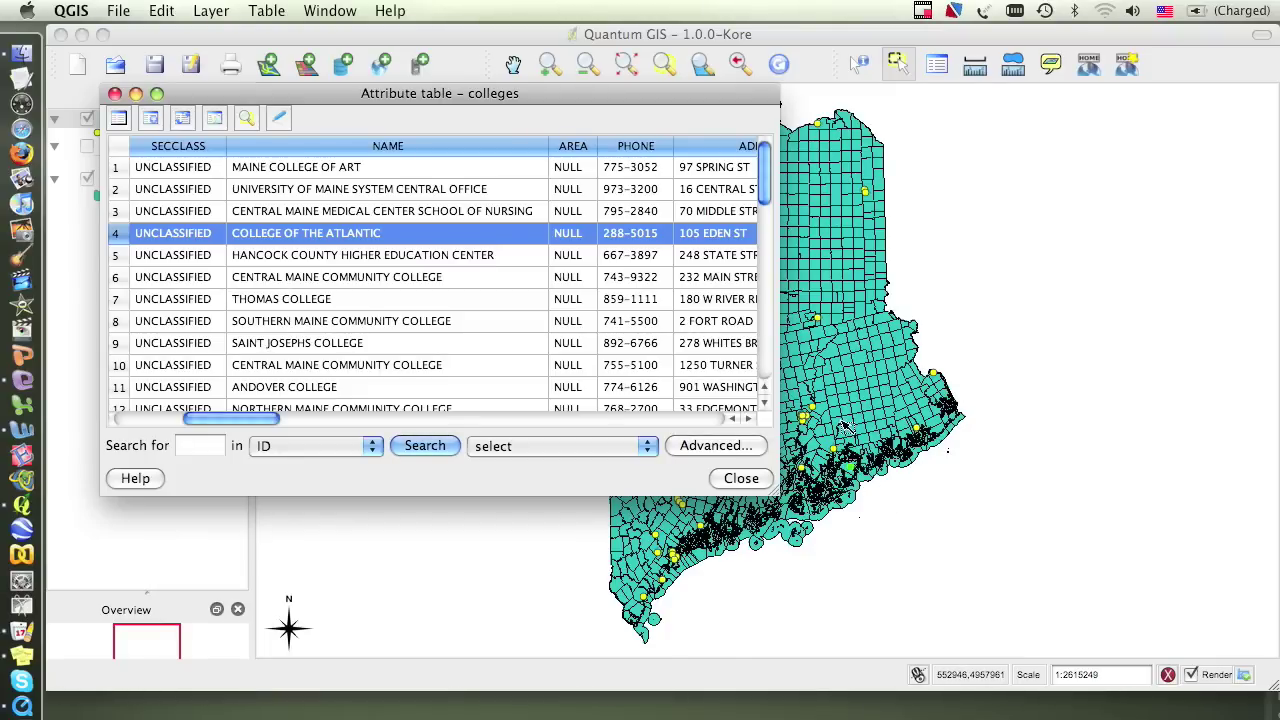
left_click(741, 478)
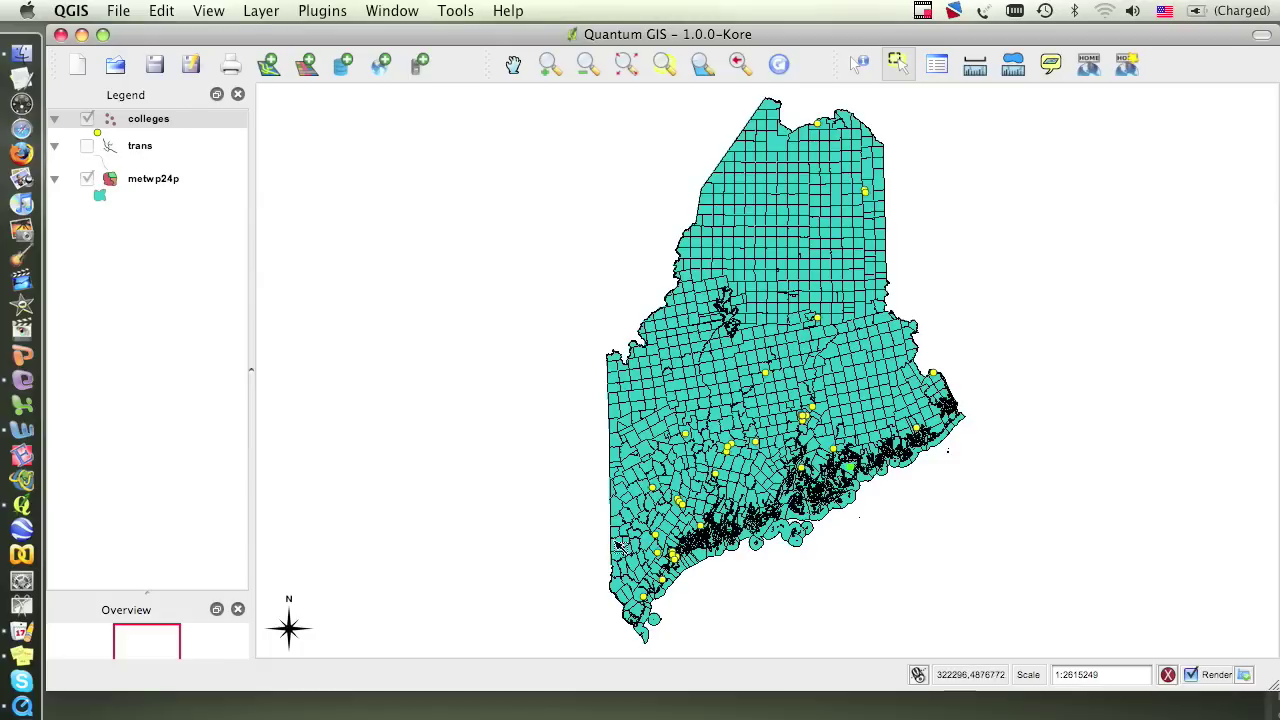
Step: Save the project under the name myfirstmap as a QGis file in the Desktop folder
key("super+ctrl+Escape")
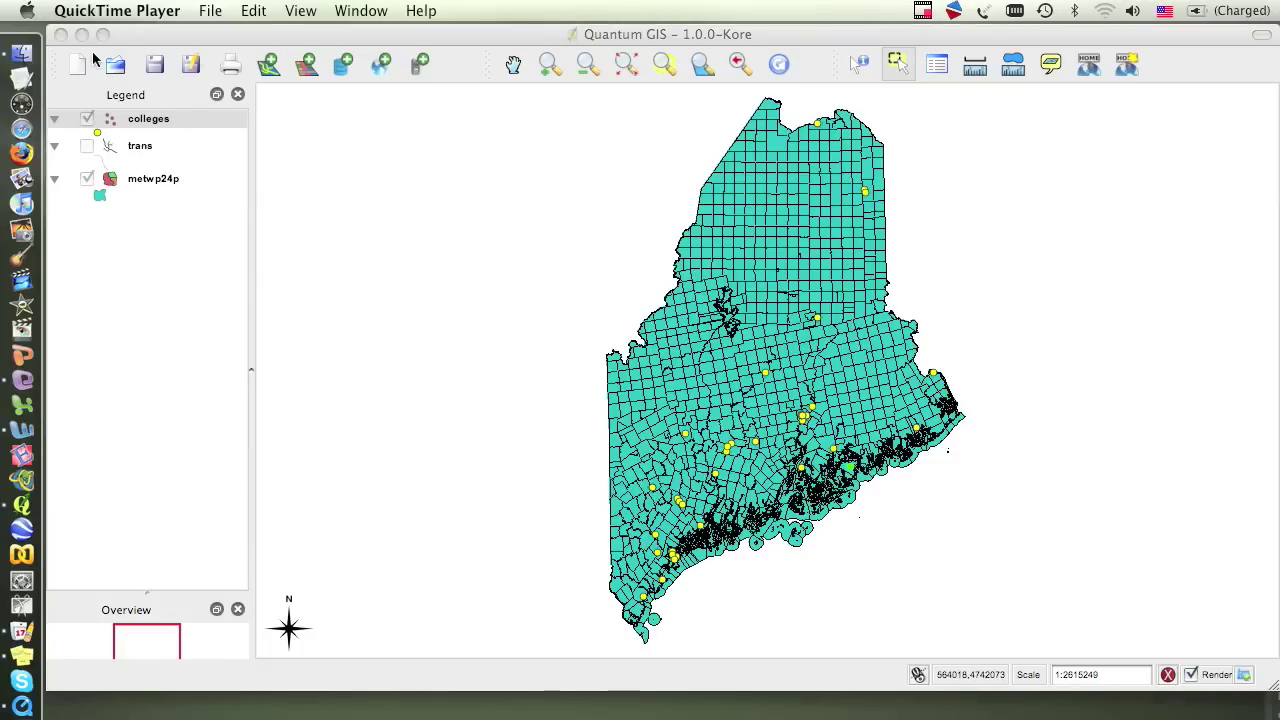
left_click(126, 44)
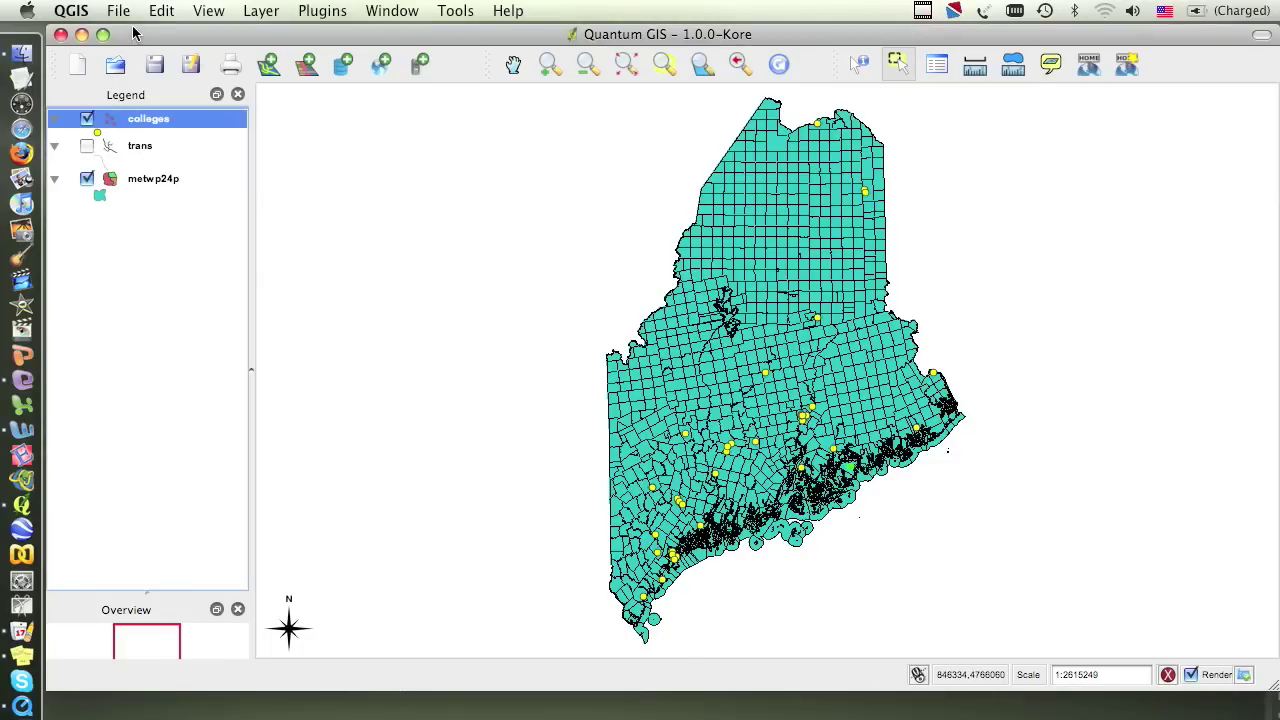
left_click(118, 8)
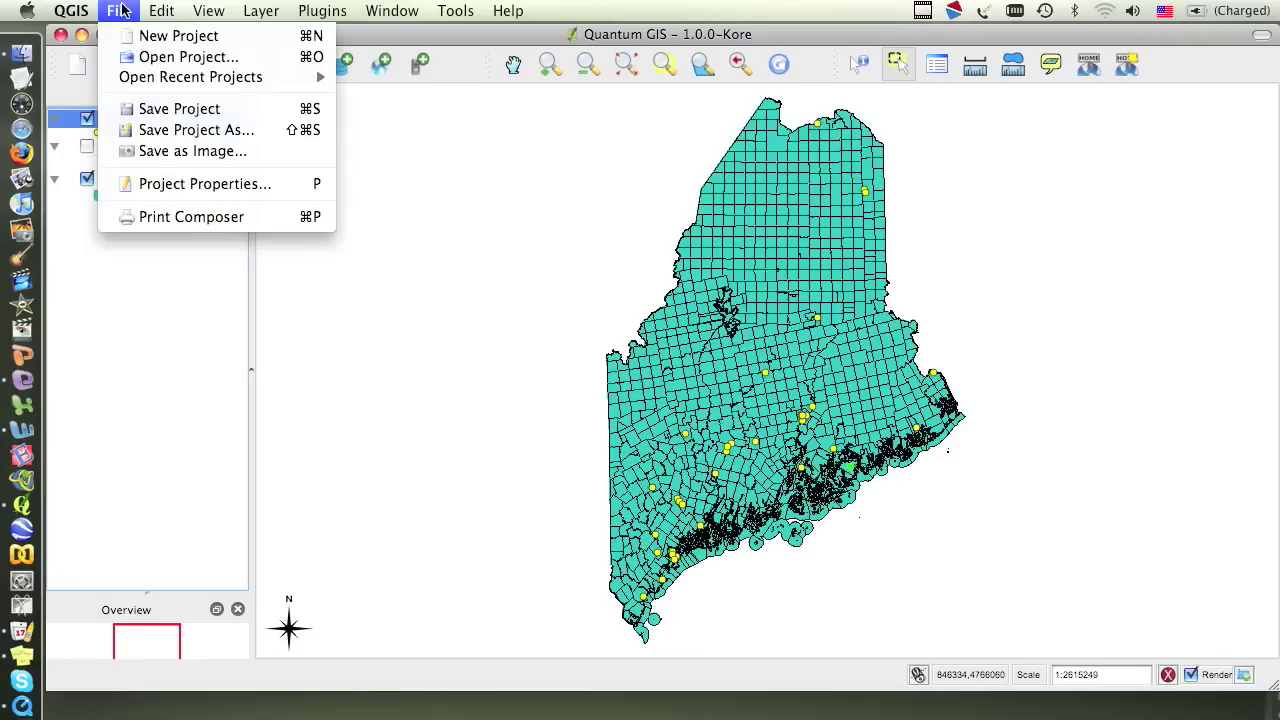
left_click(180, 131)
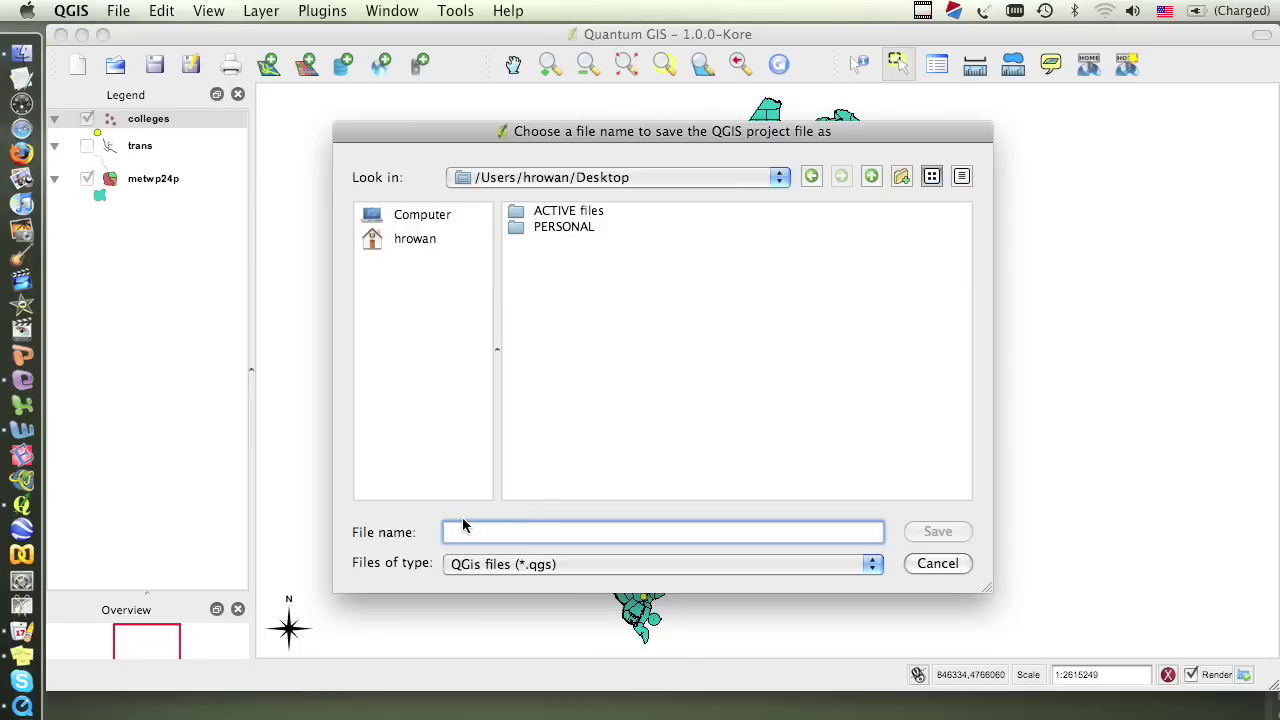
type("m")
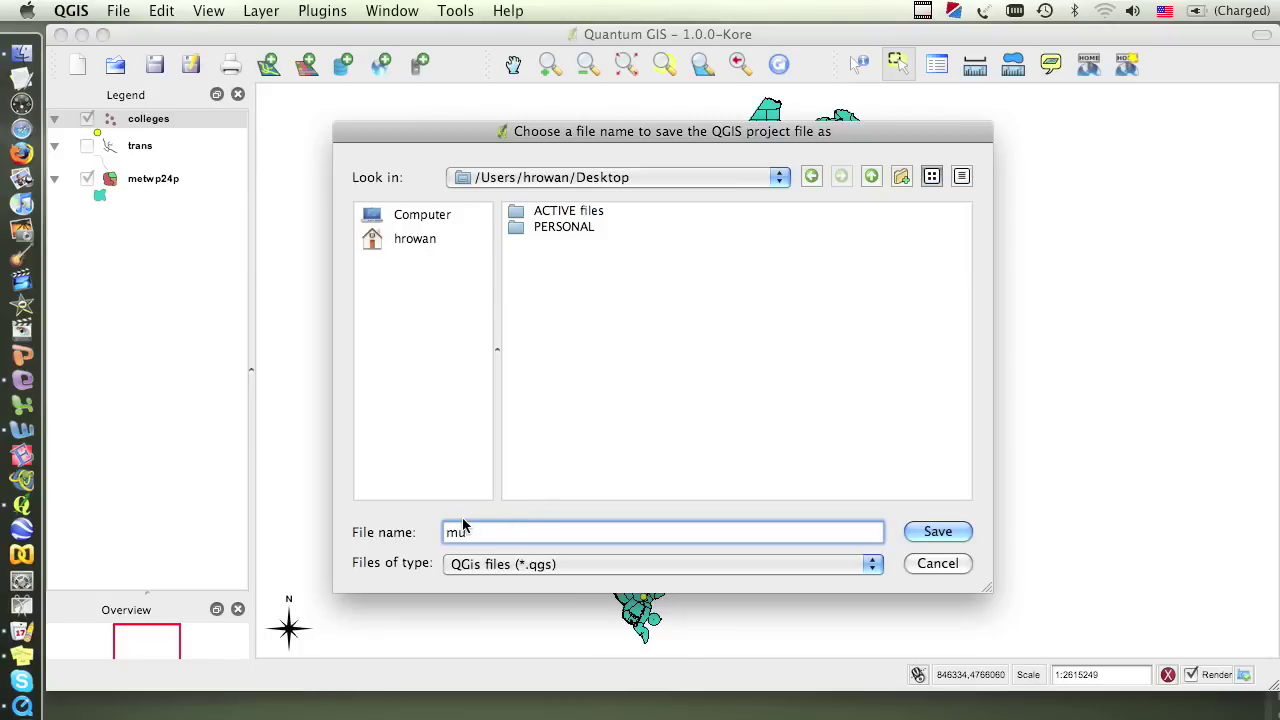
type("yfirstmap")
left_click(932, 530)
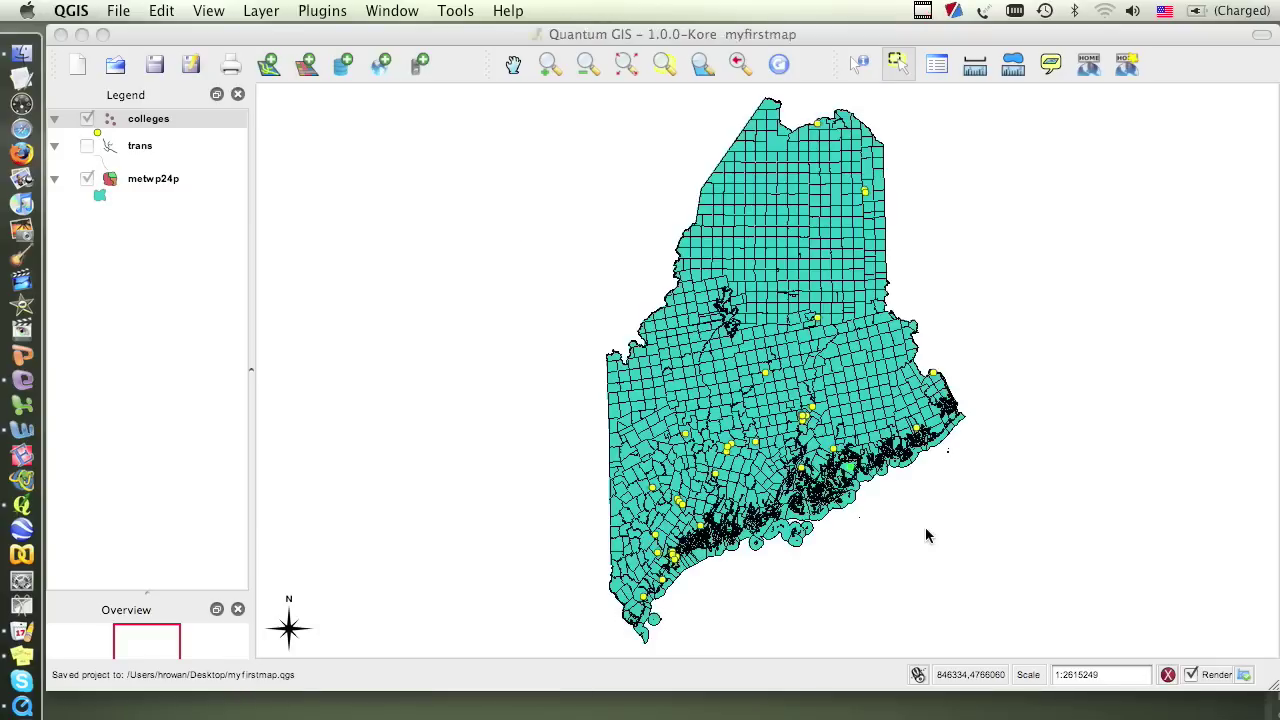